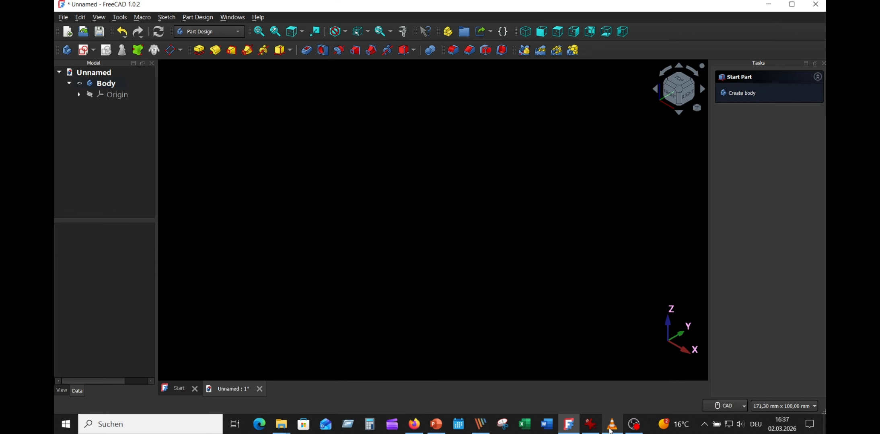
- Check the ratchet wheel reference drawing and start a new sketch on the XZ plane
left_click(586, 422)
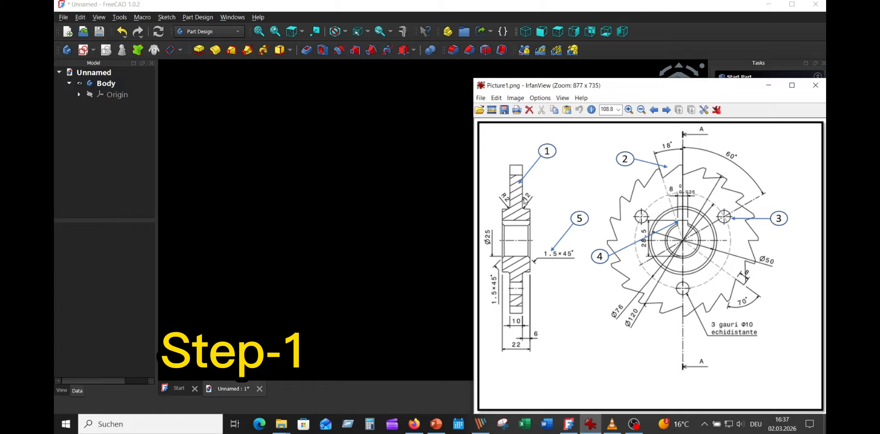
left_click(441, 304)
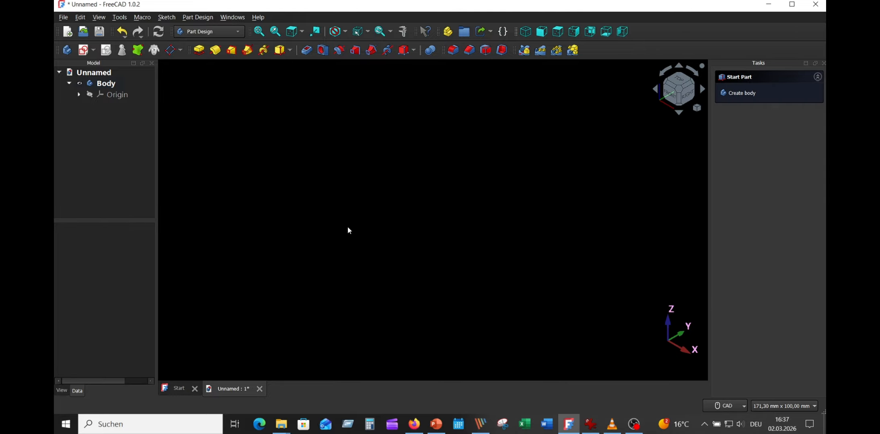
left_click(83, 50)
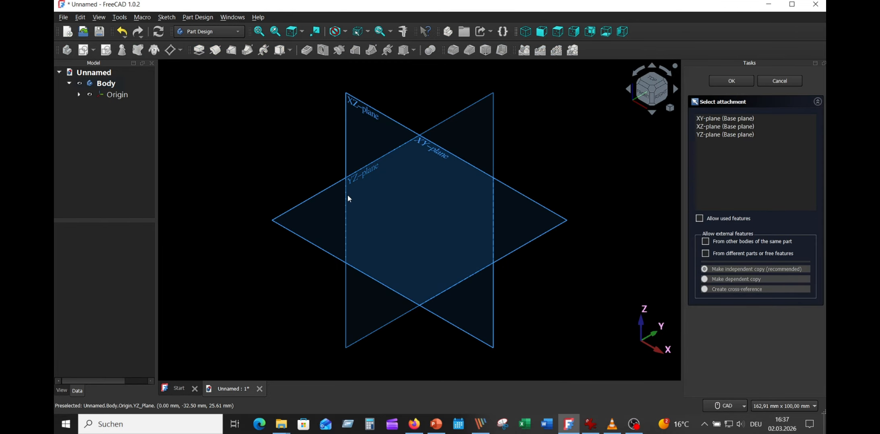
left_click(371, 115)
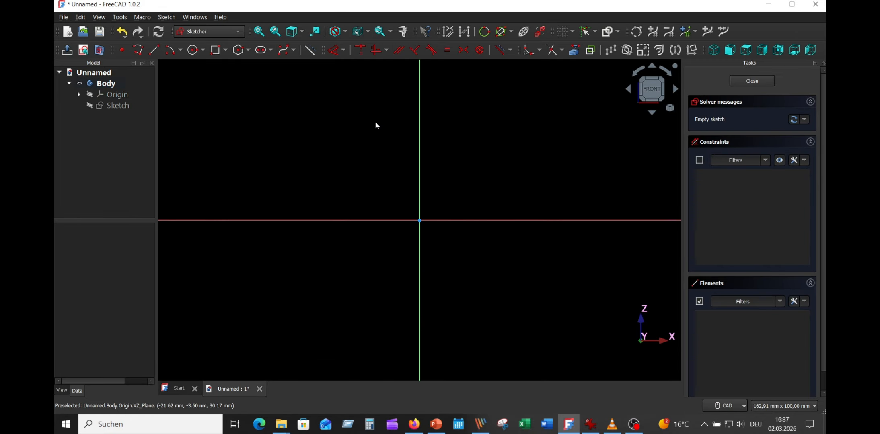
- Sketch a closed stepped profile on the horizontal axis: a hub about 19 mm wide and 14.5 mm high with a flange about 19.5 mm long
left_click(138, 50)
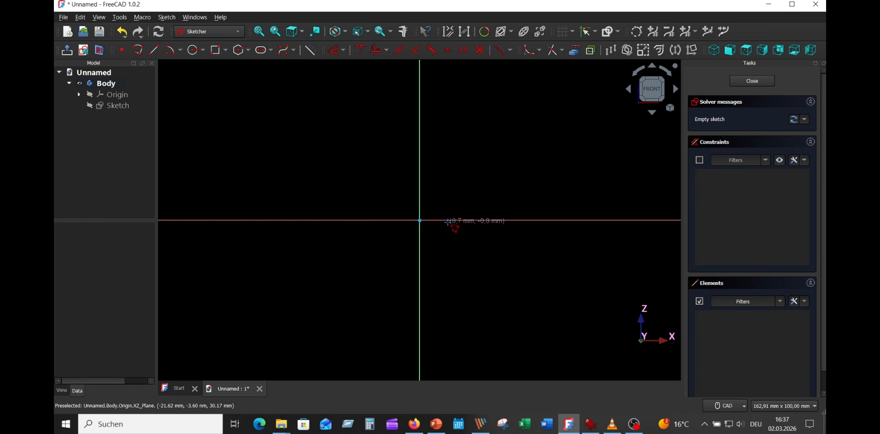
left_click(456, 220)
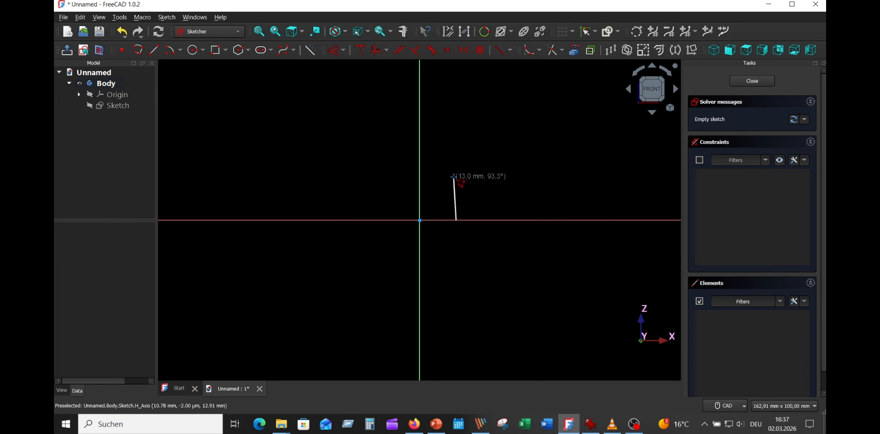
left_click(456, 173)
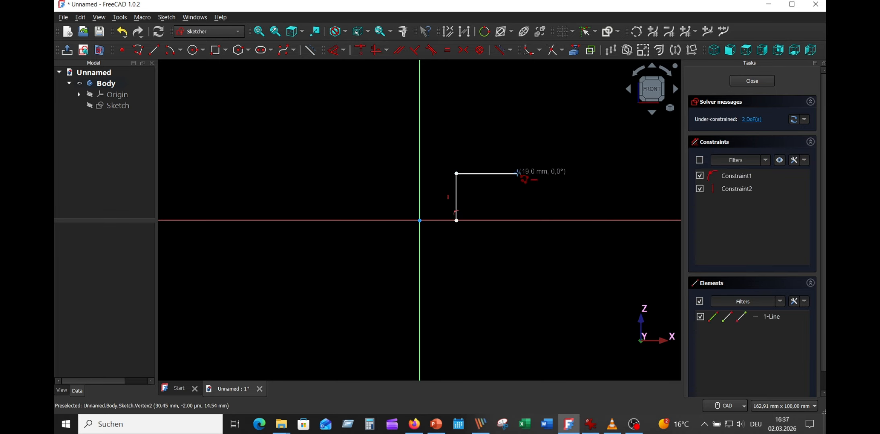
left_click(518, 173)
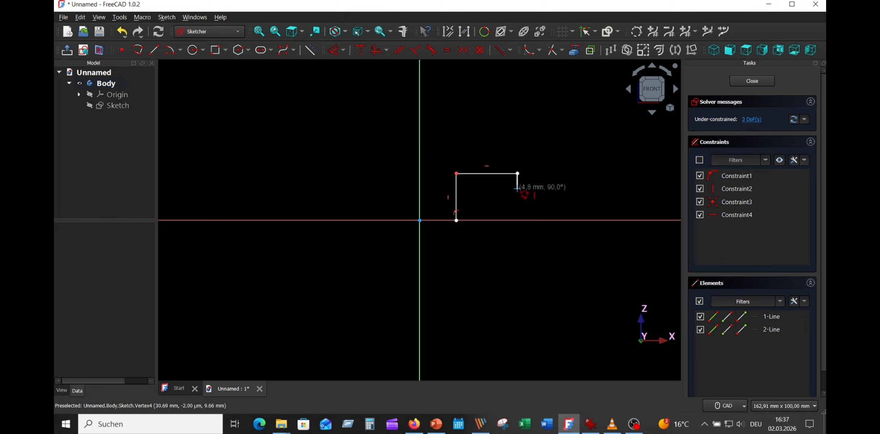
left_click(517, 189)
left_click(580, 189)
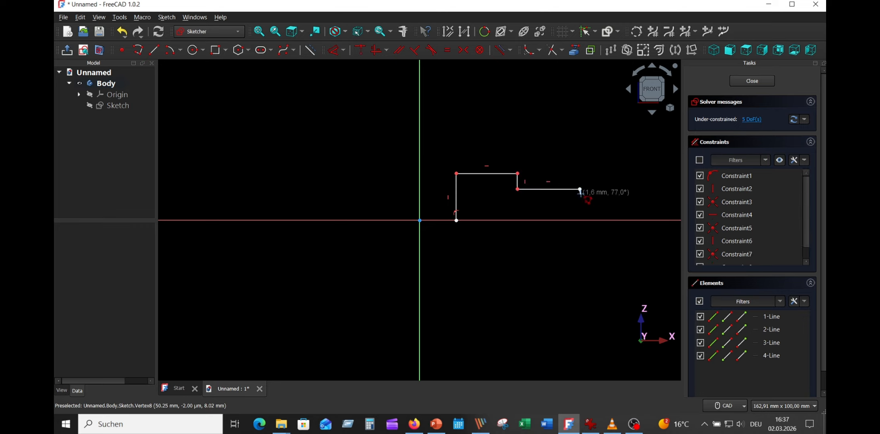
left_click(580, 200)
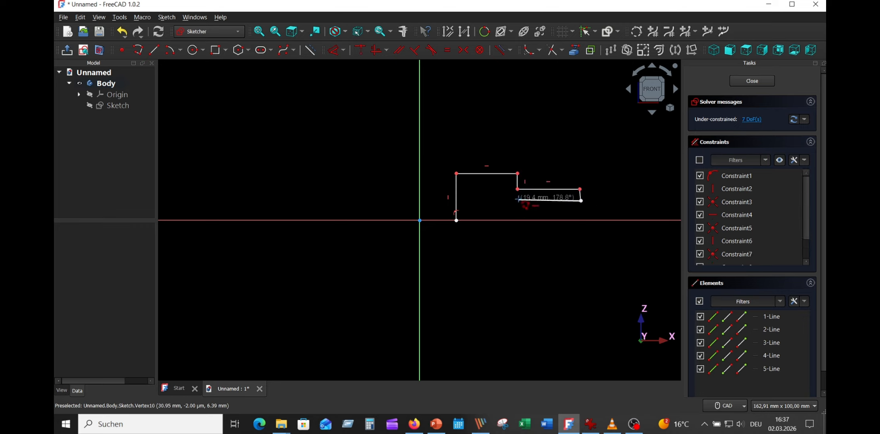
left_click(518, 201)
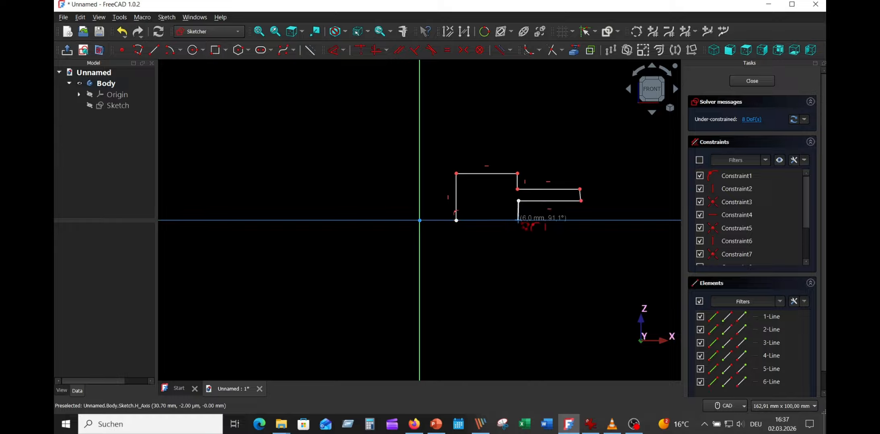
left_click(518, 221)
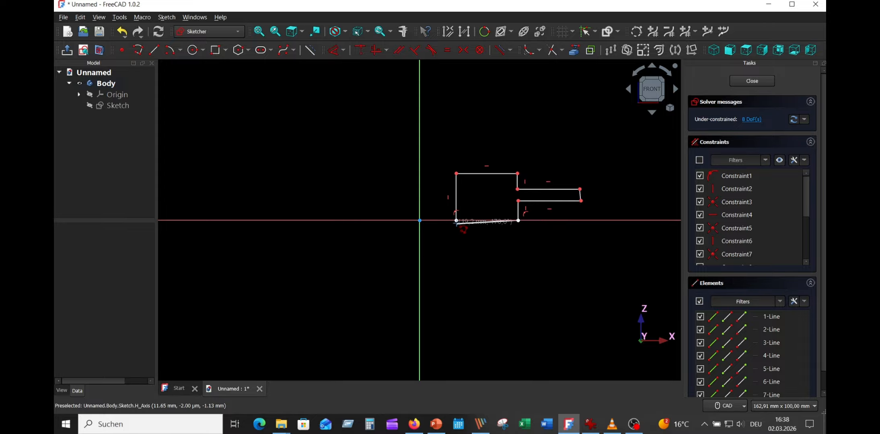
left_click(455, 220)
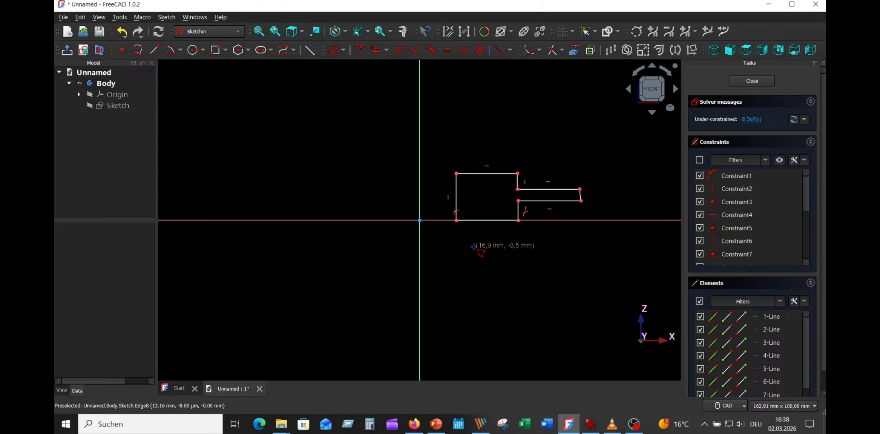
right_click(496, 268)
- Constrain the flange's slanted outer end line to vertical
scroll(497, 267, "up", 3)
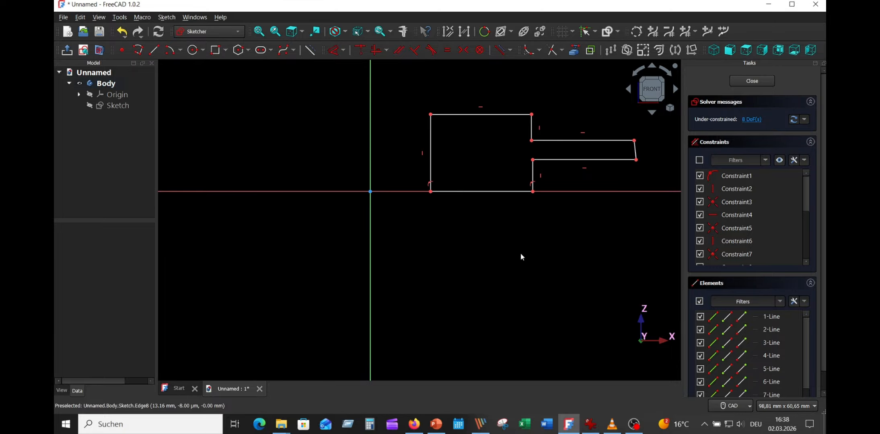
left_click(636, 151)
left_click(377, 50)
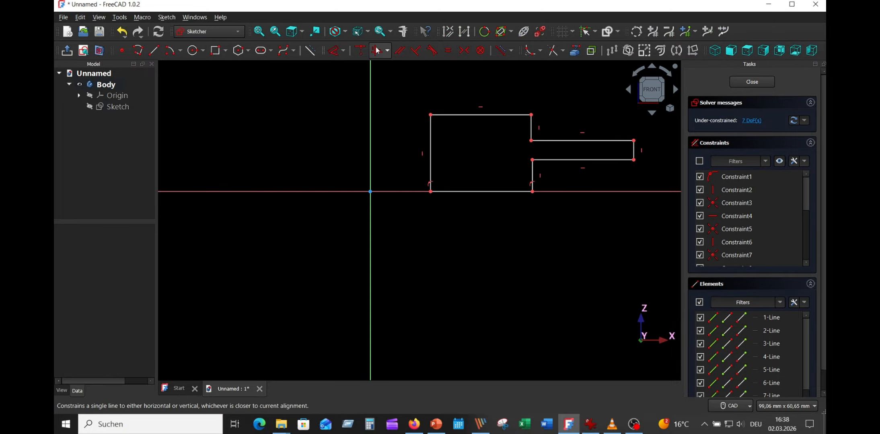
- Make the flange's two horizontal edges equal in length, and likewise the two short vertical shoulder lines
left_click(566, 159)
left_click(563, 140)
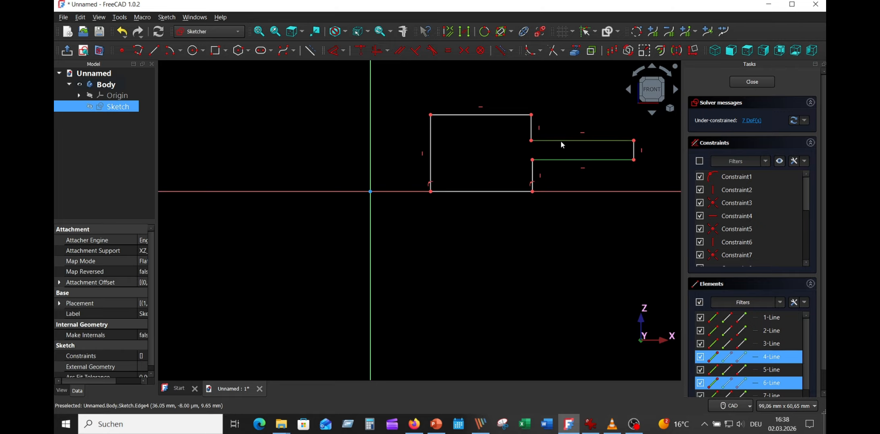
left_click(449, 50)
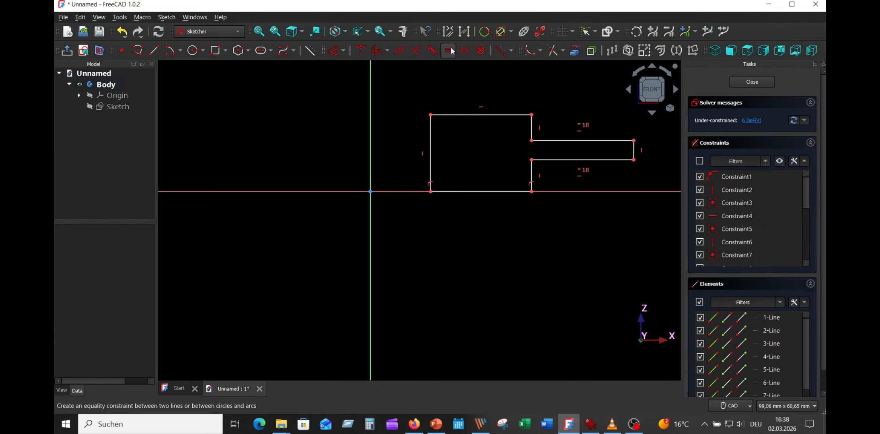
left_click(532, 176)
left_click(532, 130)
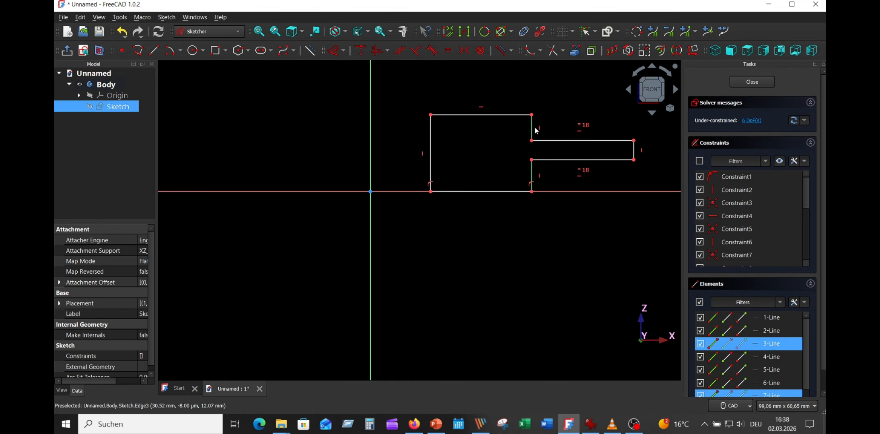
left_click(448, 50)
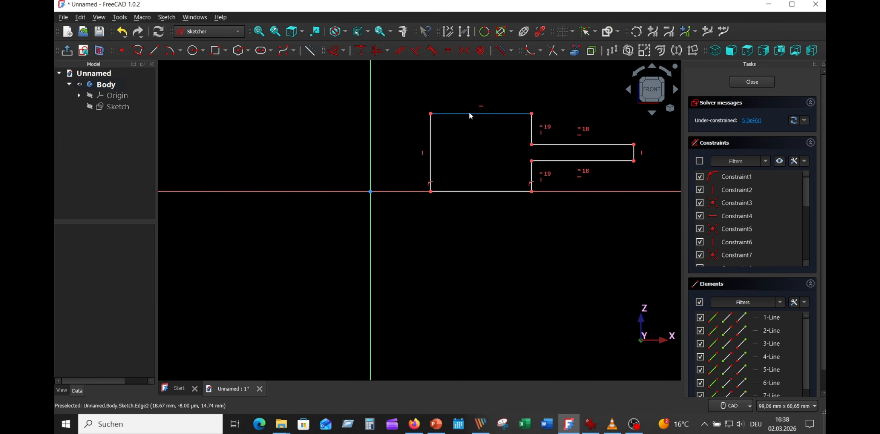
- Try to make the hub's upper and lower horizontal edges equal in length
left_click(470, 114)
left_click(476, 192)
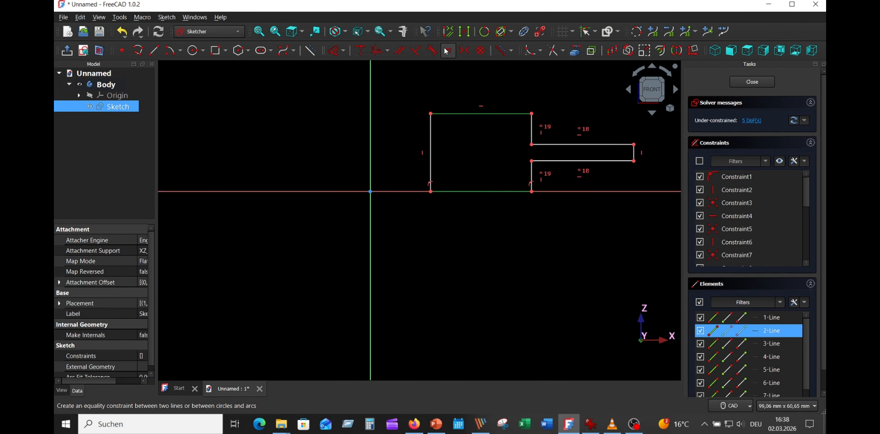
left_click(447, 50)
- Consult the reference drawing and dimension the hub's inner vertical edge 12.5 mm from the vertical axis
middle_click_drag(456, 244, 346, 299)
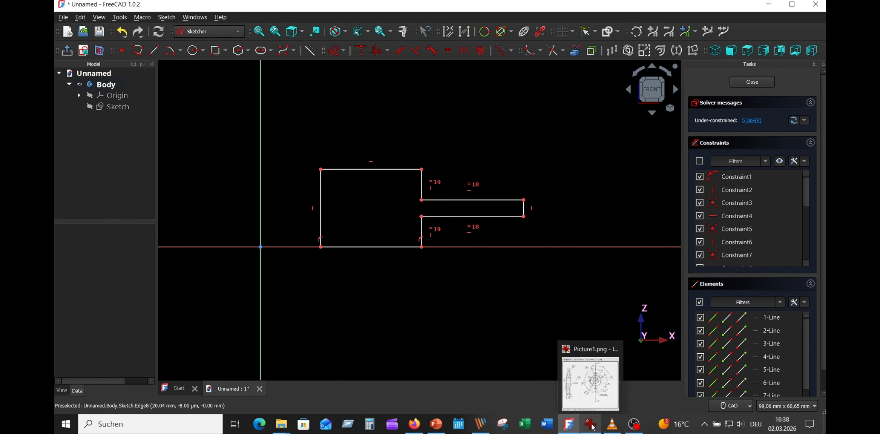
left_click(593, 427)
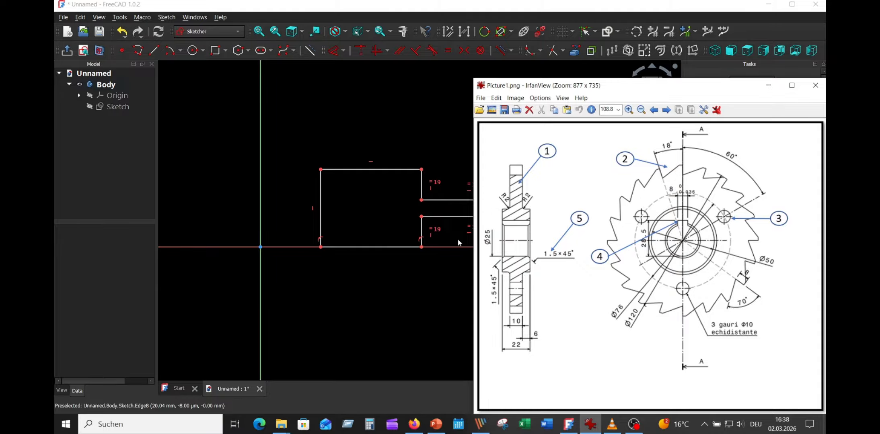
left_click(369, 121)
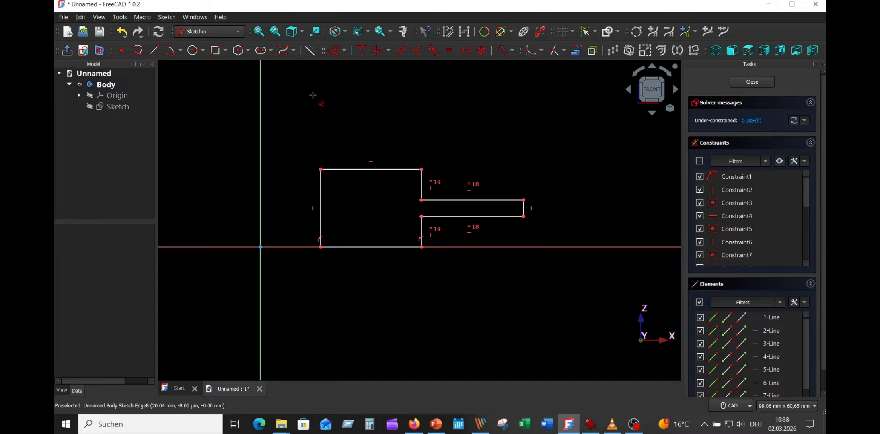
left_click(321, 185)
key("d")
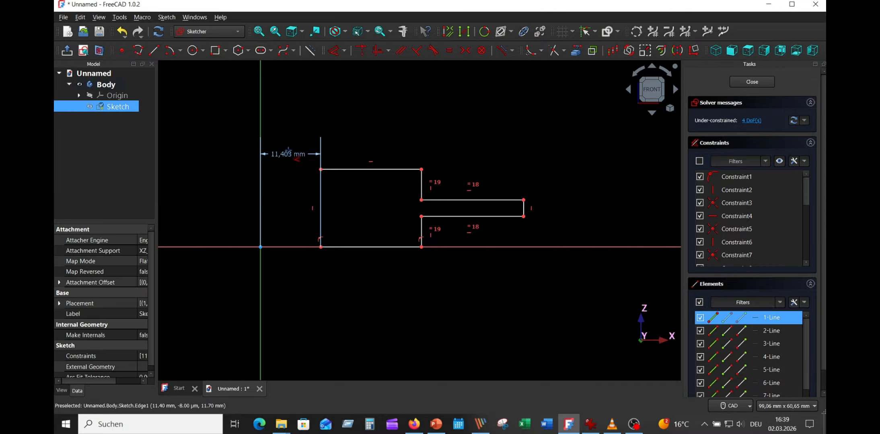
left_click(293, 134)
type("12,5")
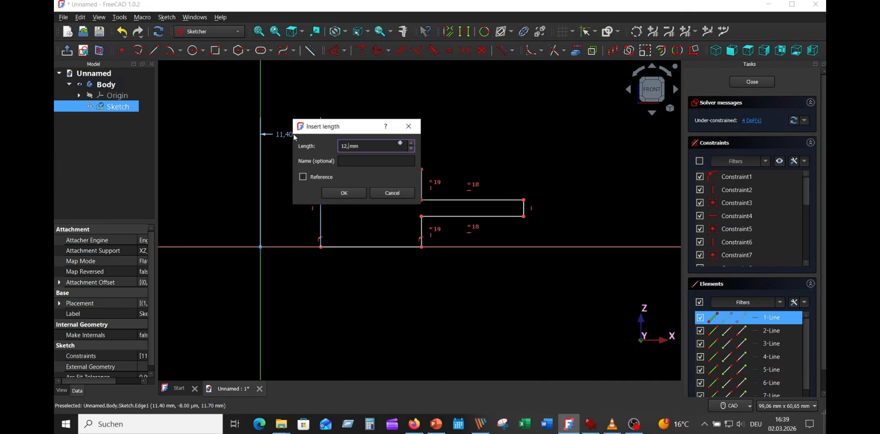
key("Return")
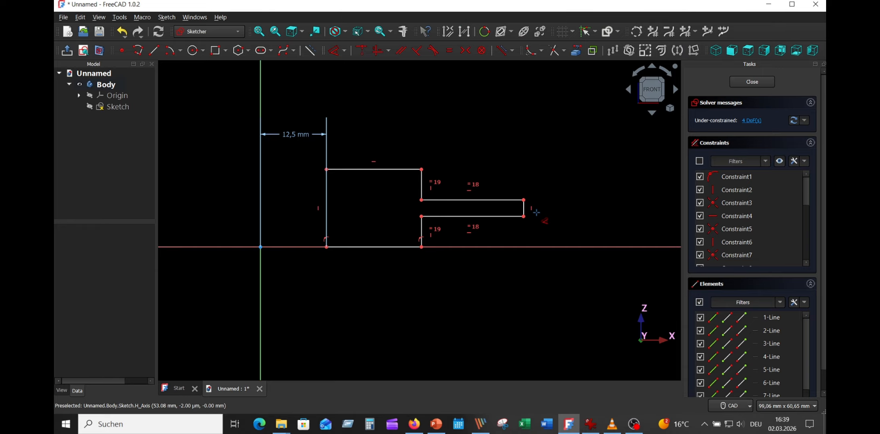
- Dimension the flange's outer end line to a length of 10 mm
left_click(523, 207)
key("d")
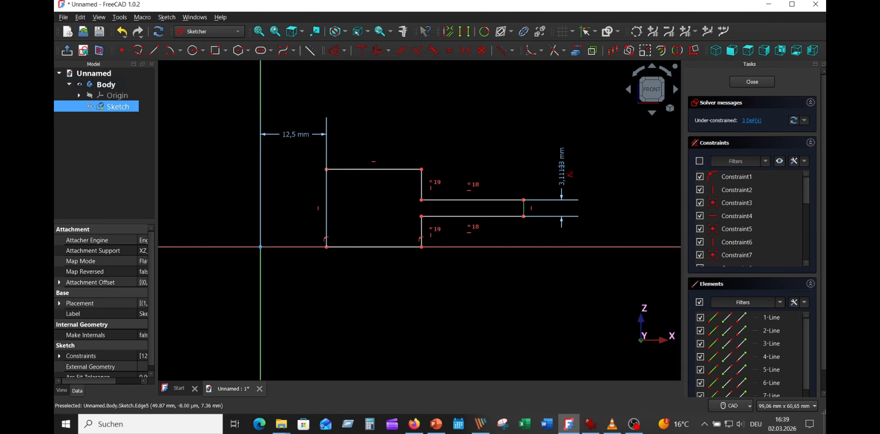
left_click(561, 177)
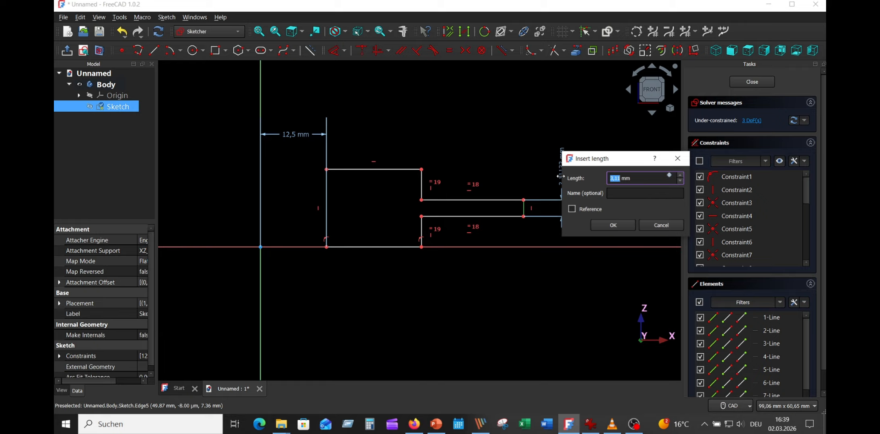
type("10")
key("Return")
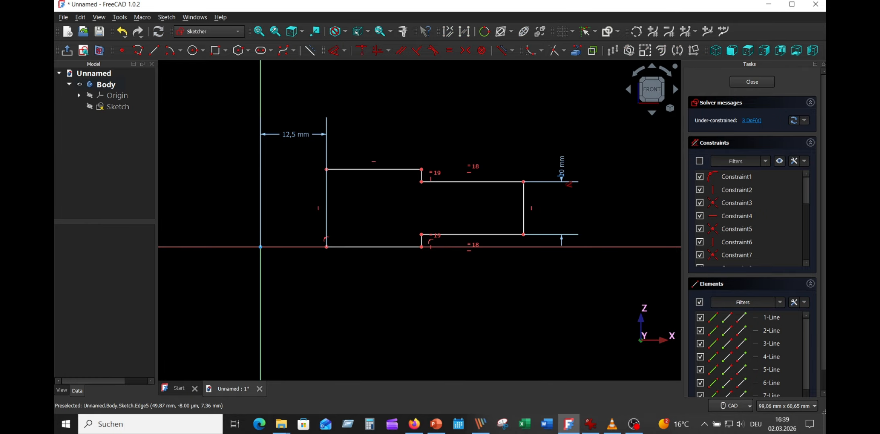
- Dimension the lower vertical shoulder line between hub and flange to 6 mm
scroll(449, 267, "up", 5)
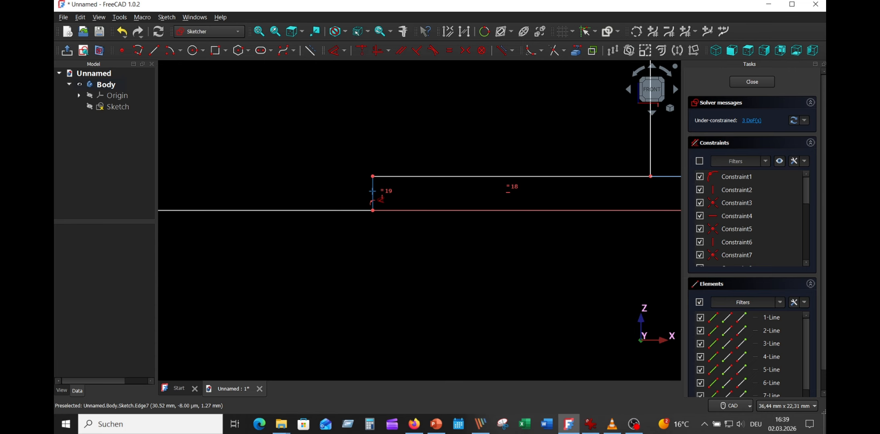
left_click(422, 244)
left_click(419, 257)
type("6")
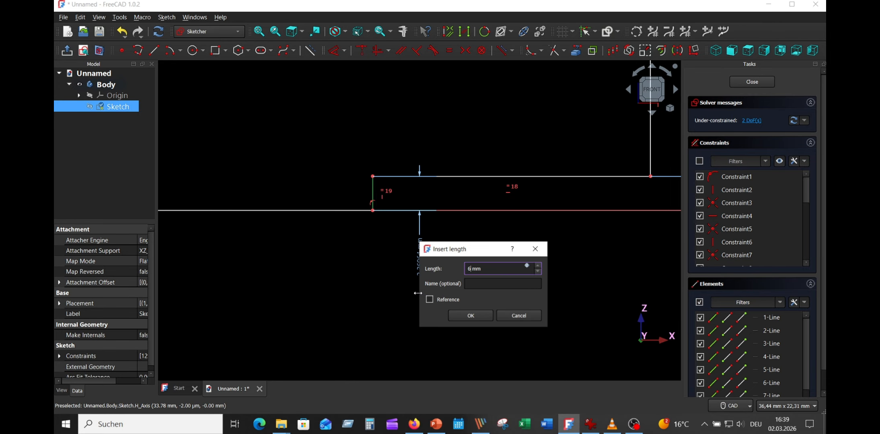
key("Return")
- Consult the reference drawing and dimension the flange's outer end line 60 mm from the vertical axis
scroll(417, 251, "down", 5)
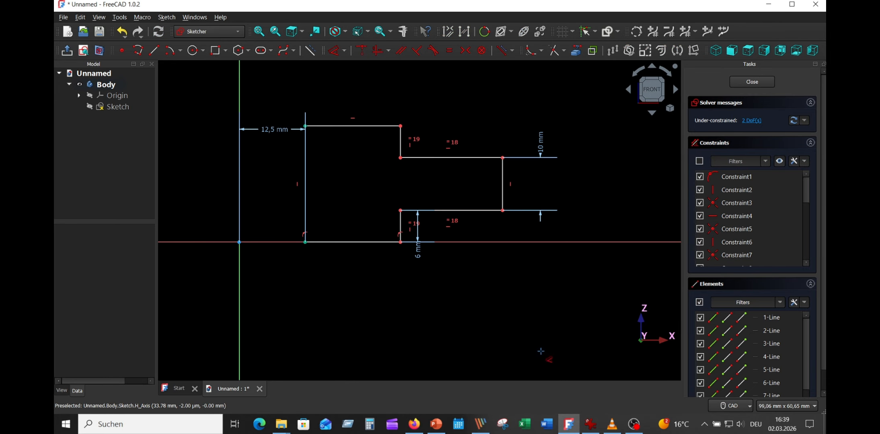
left_click(590, 424)
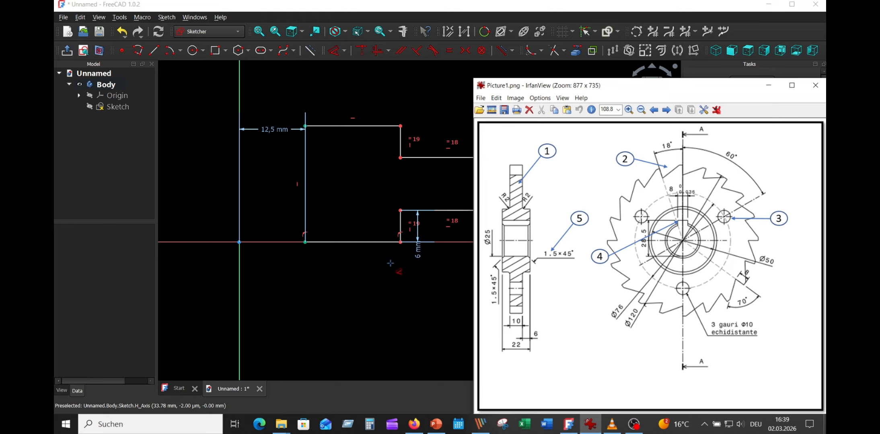
left_click(240, 277)
left_click(502, 200)
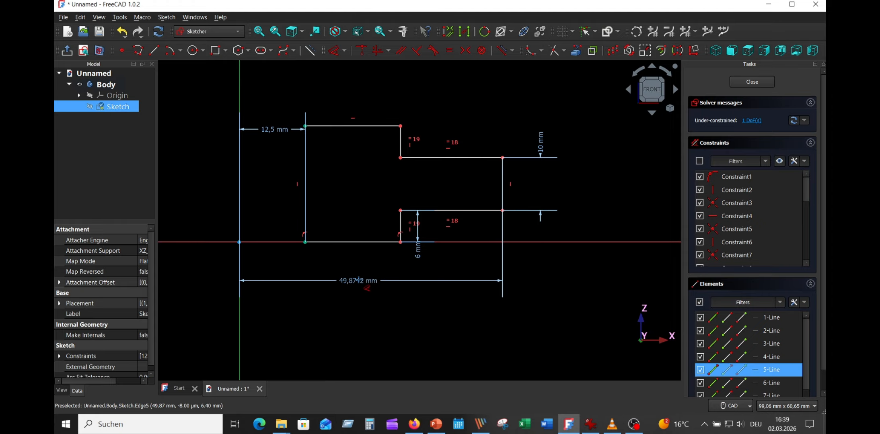
left_click(374, 281)
type("60")
key("Return")
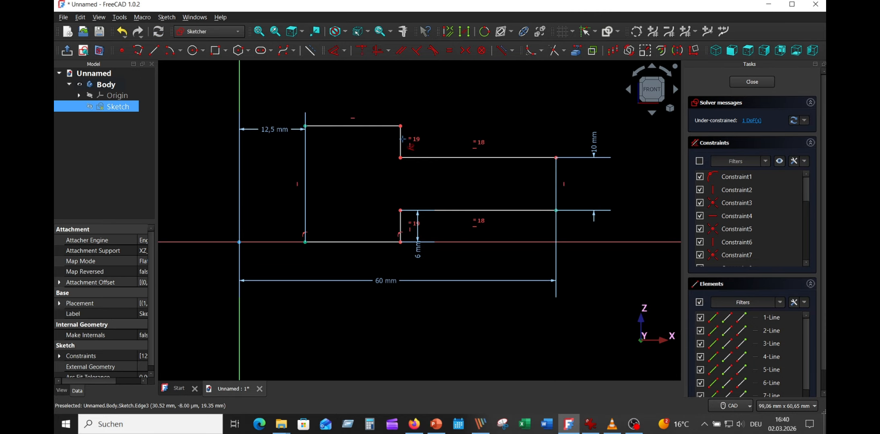
- Dimension the upper shoulder line between hub and flange 25 mm from the vertical axis, and reposition the 25 mm and 6 mm labels below the profile
left_click(401, 138)
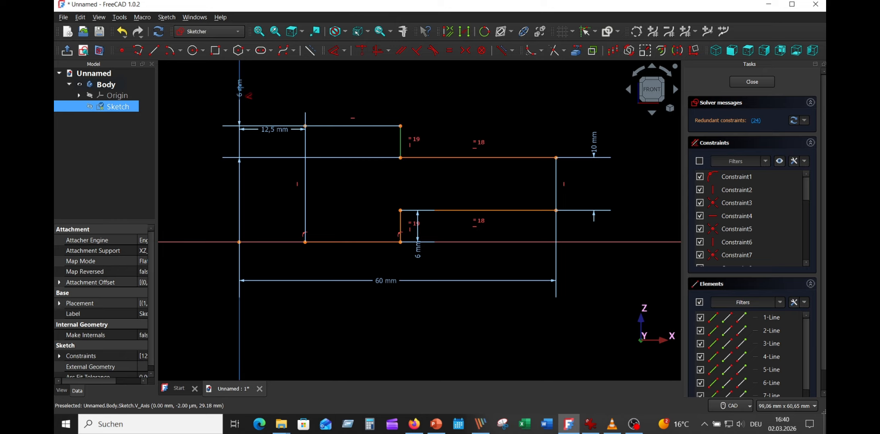
left_click(312, 92)
type("25")
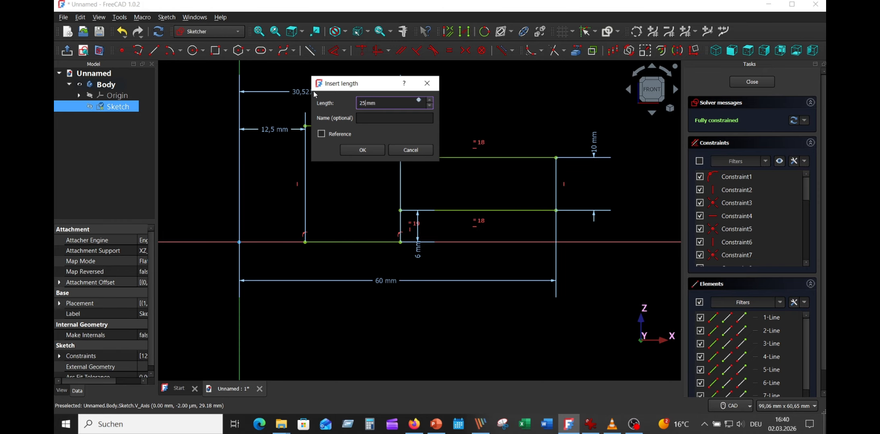
key("Return")
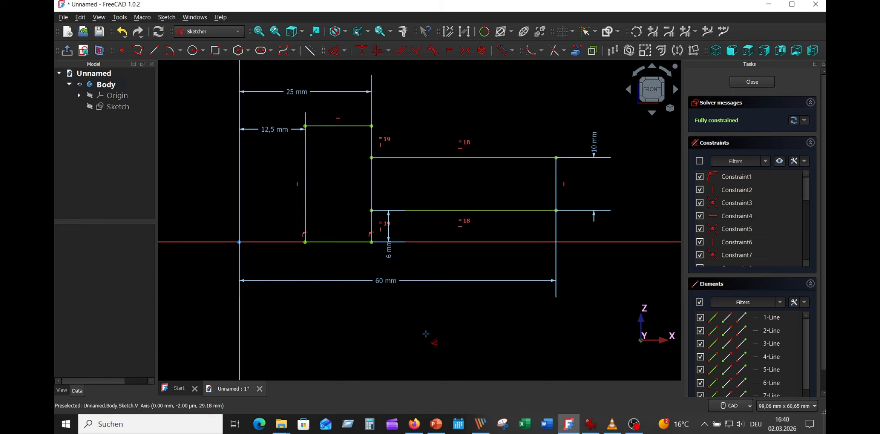
right_click(426, 334)
mouse_move(300, 96)
left_mouse_down()
mouse_move(304, 267)
mouse_move(320, 265)
left_mouse_up()
left_click_drag(387, 258, 387, 266)
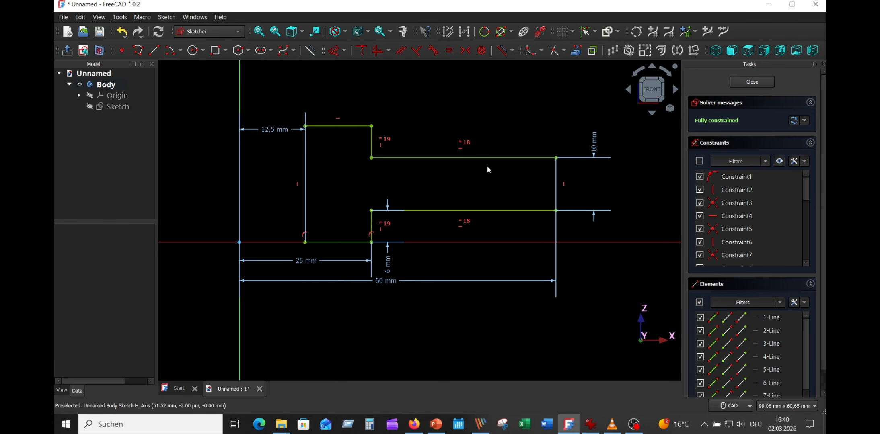
- Close the profile sketch and revolve it 360° about the base Z axis
left_click(752, 82)
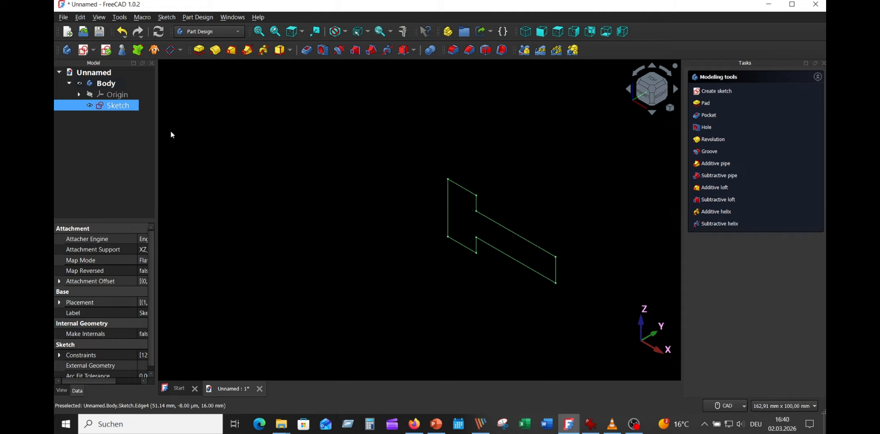
left_click(216, 50)
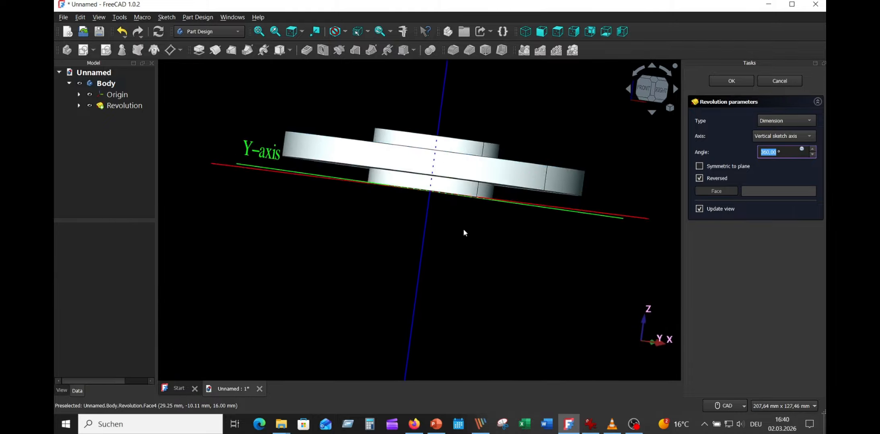
left_click(791, 136)
left_click(781, 176)
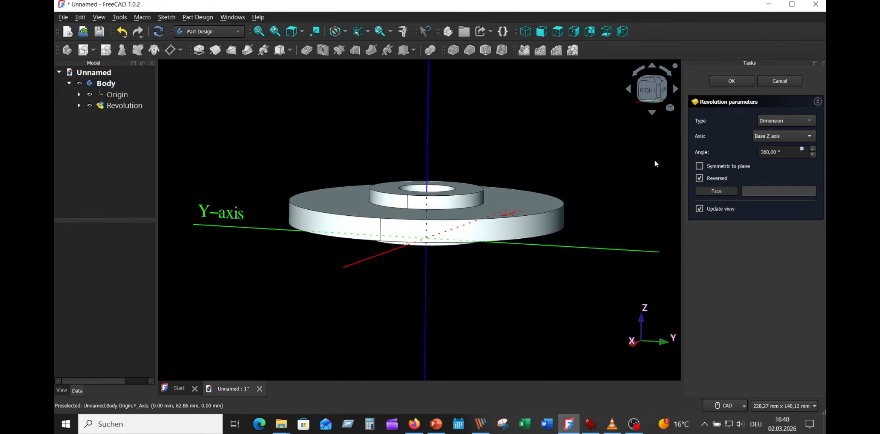
left_click(731, 81)
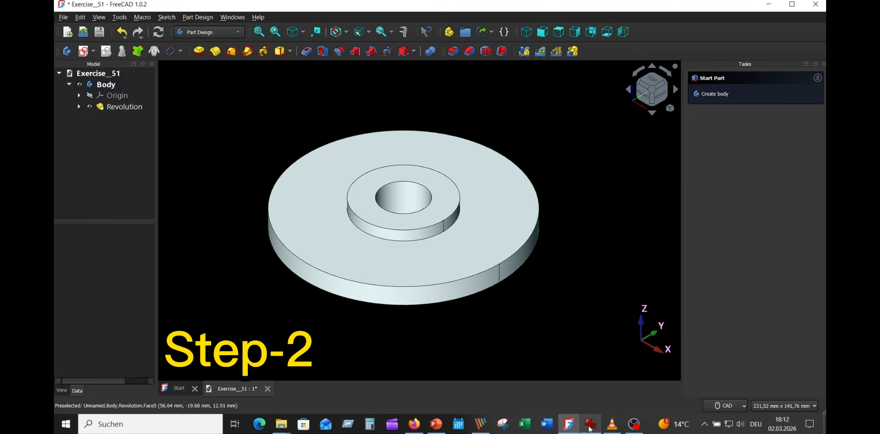
- Consult the reference drawing for the tooth geometry and start a new sketch on the XY plane
left_click(590, 424)
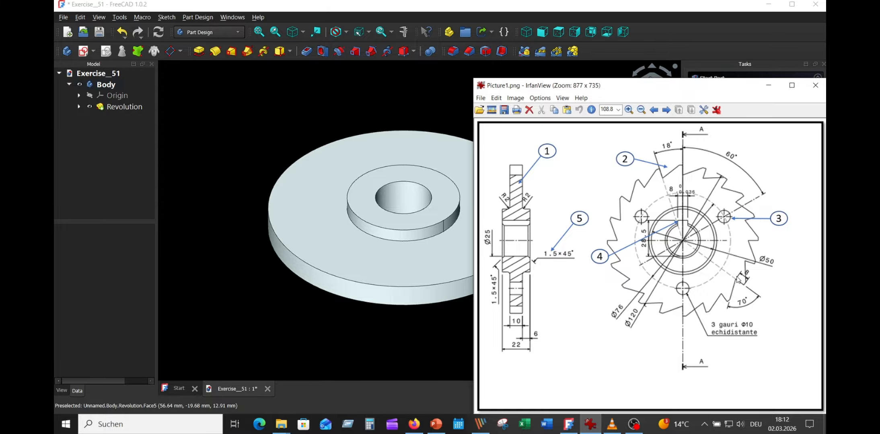
left_click(353, 90)
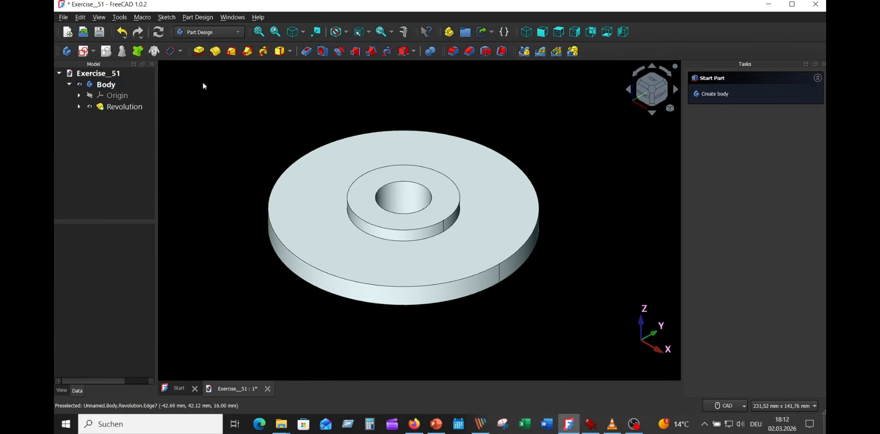
left_click(84, 52)
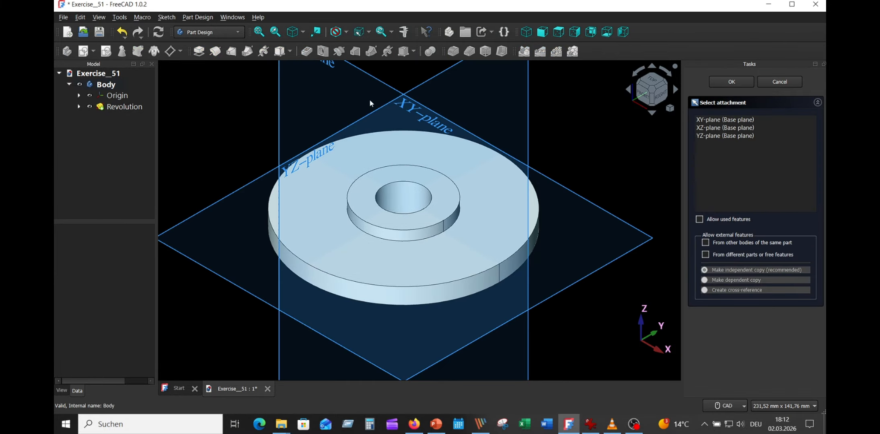
left_click(619, 218)
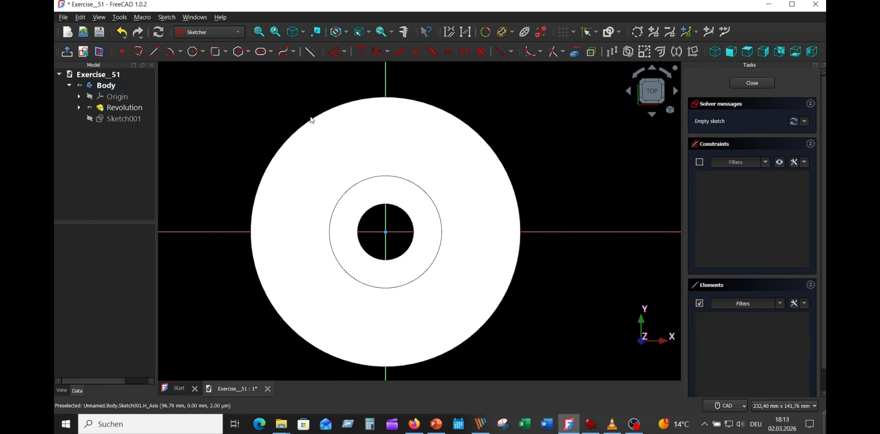
- Draw a circle of radius 60 mm centred at the origin and hide the revolved solid
left_click(194, 52)
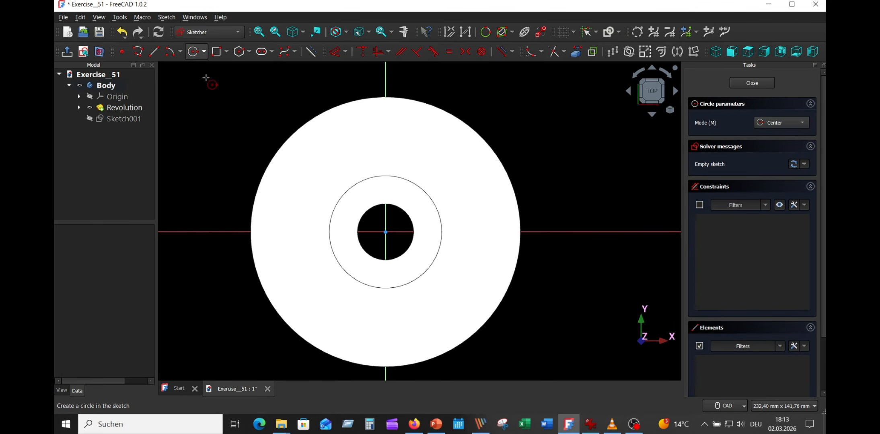
left_click(386, 232)
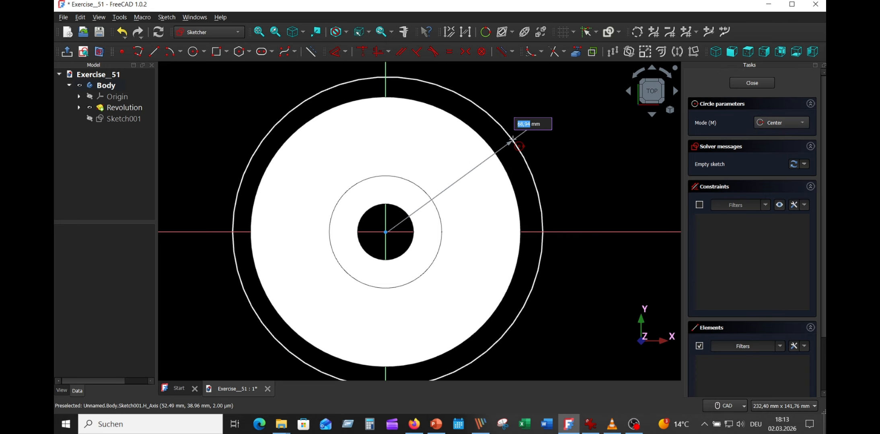
type("60")
key("Return")
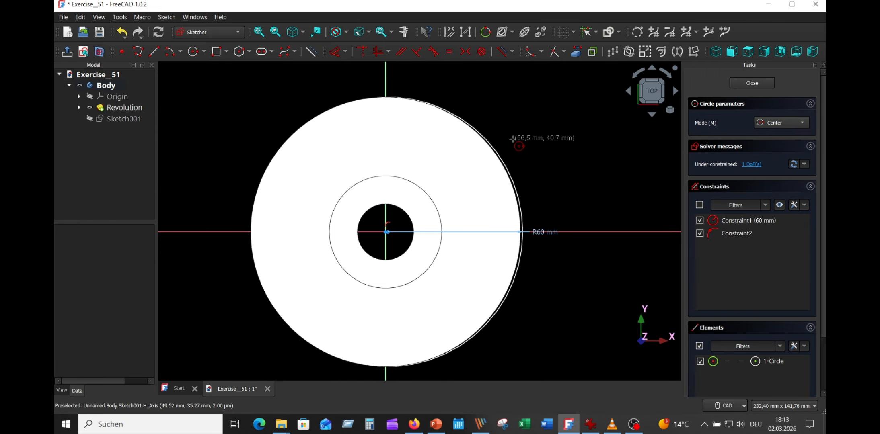
left_click(90, 109)
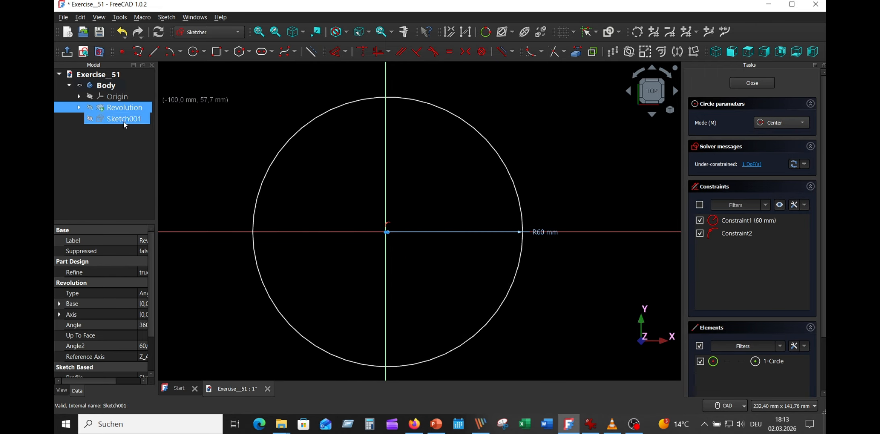
- Draw a second circle of radius 52 mm centred on the origin
scroll(402, 255, "up", 5)
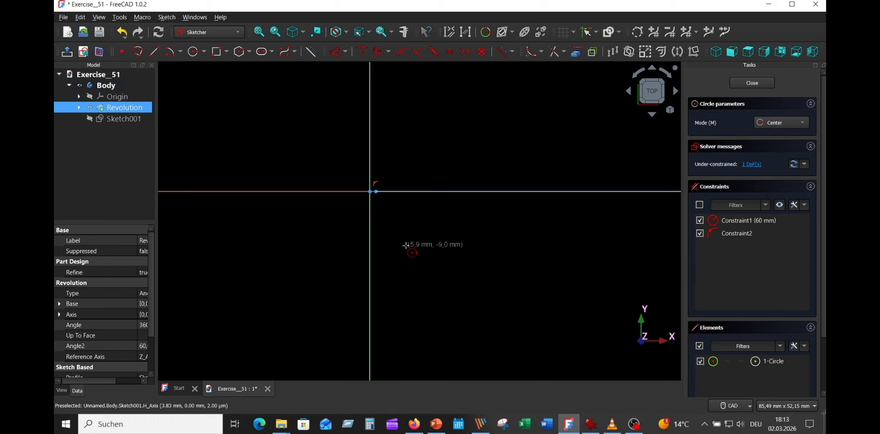
left_click(369, 191)
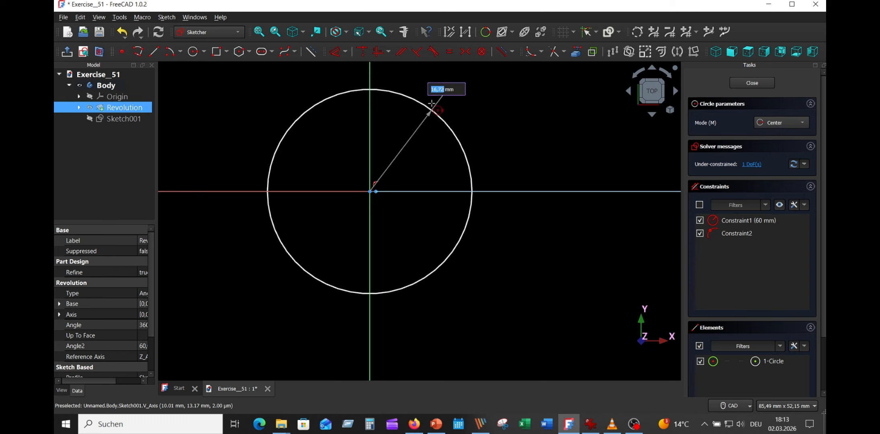
scroll(450, 121, "up", 3)
scroll(458, 214, "down", 5)
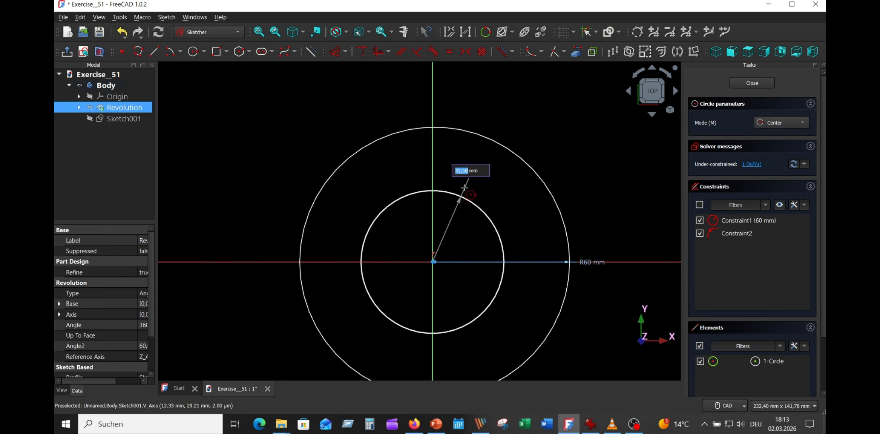
type("52")
key("Return")
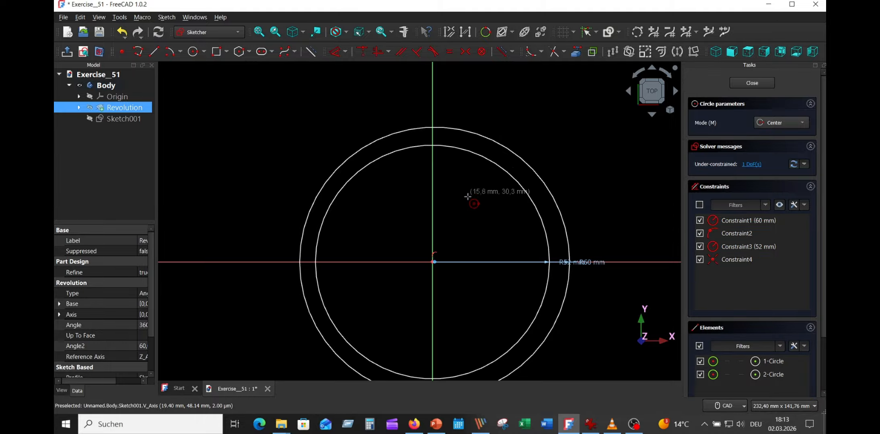
key("Escape")
- Constrain the centre of the 60 mm radius circle onto the vertical axis and move the overlapping radius labels apart
scroll(470, 243, "up", 8)
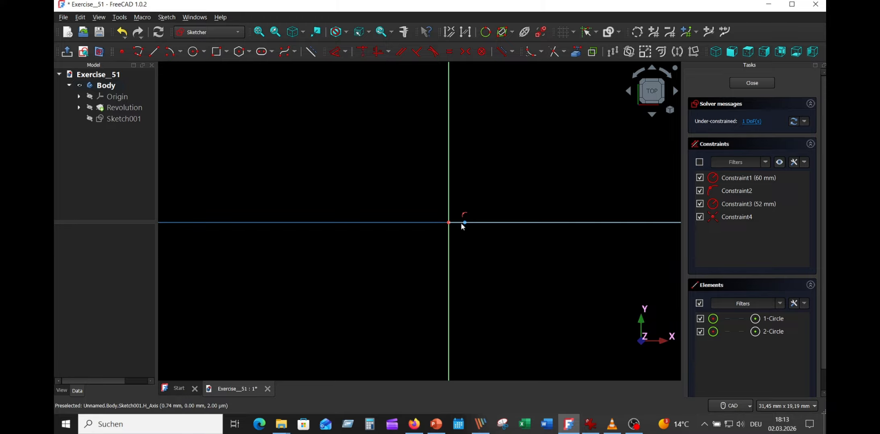
left_click(465, 223)
left_click(448, 236)
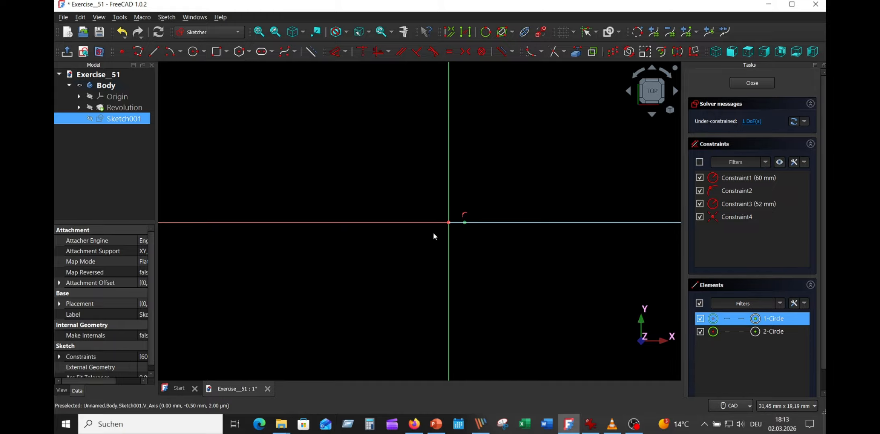
left_click(362, 51)
scroll(481, 164, "down", 10)
scroll(482, 165, "up", 8)
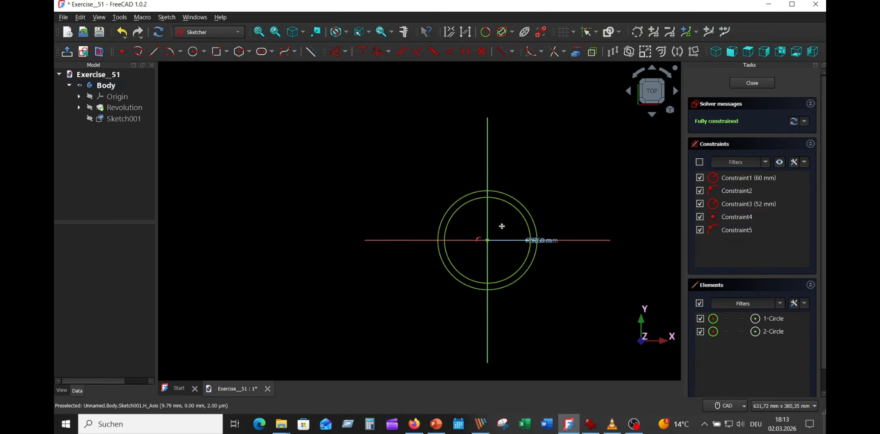
left_click_drag(612, 250, 609, 190)
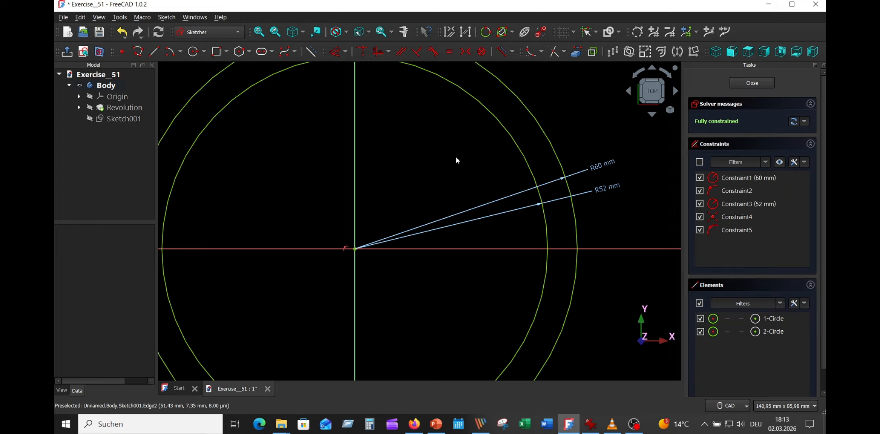
- Draw a line from the origin slanting up to the left of the vertical axis, ending beyond the outer circle
mouse_move(456, 158)
middle_mouse_down()
mouse_move(513, 218)
mouse_move(478, 240)
middle_mouse_up()
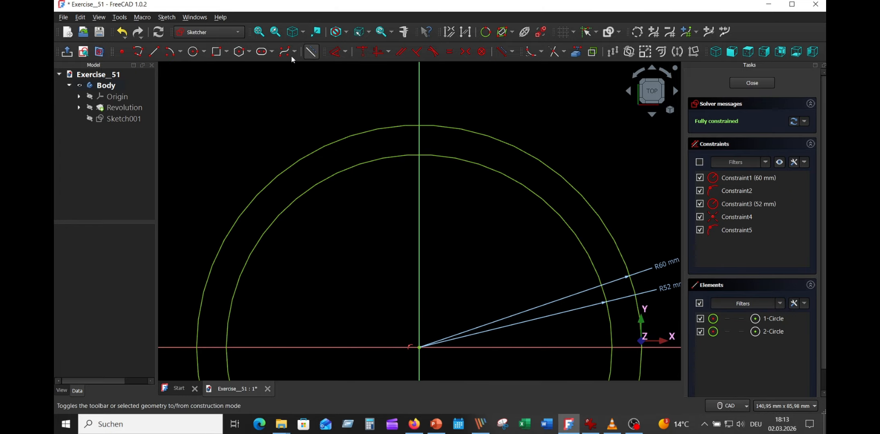
left_click(154, 51)
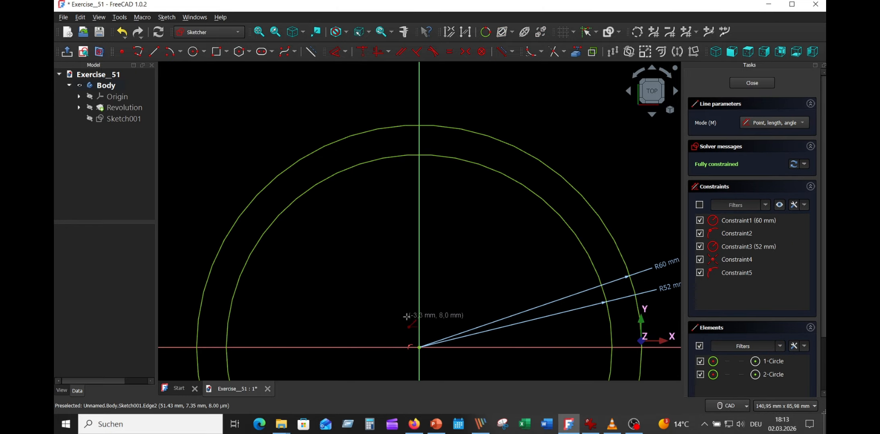
left_click(418, 347)
left_click(365, 85)
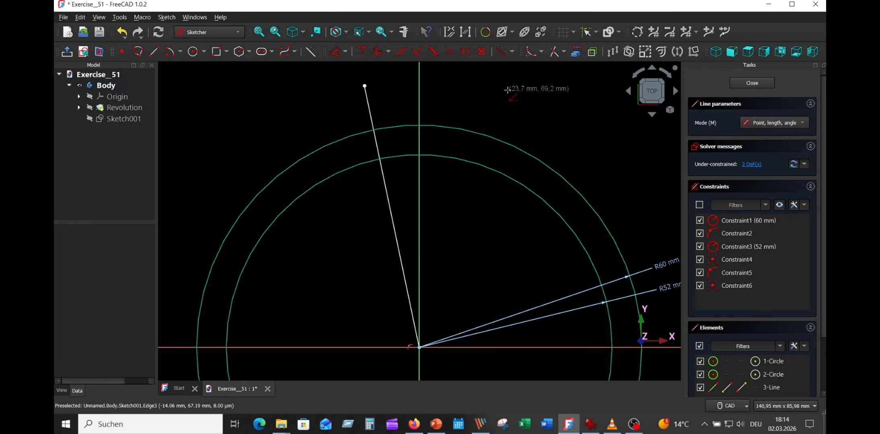
- Constrain the angle between the slanted line and the vertical axis to 18°
left_click(371, 109)
left_click(419, 100)
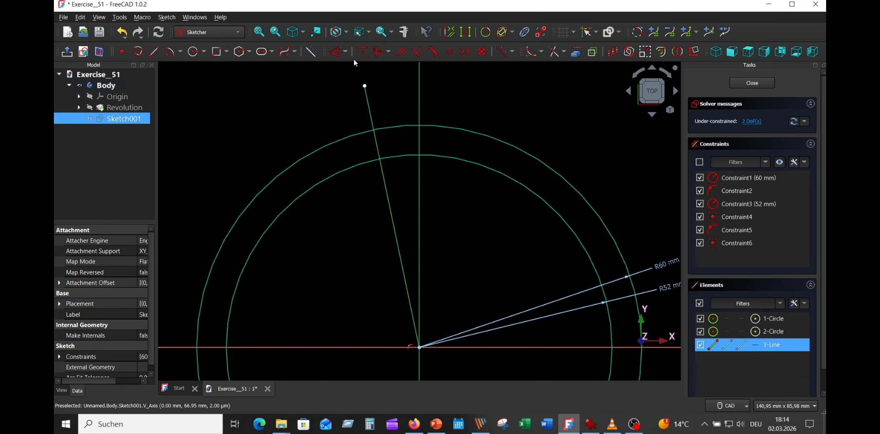
left_click(335, 51)
left_click(395, 86)
type("18")
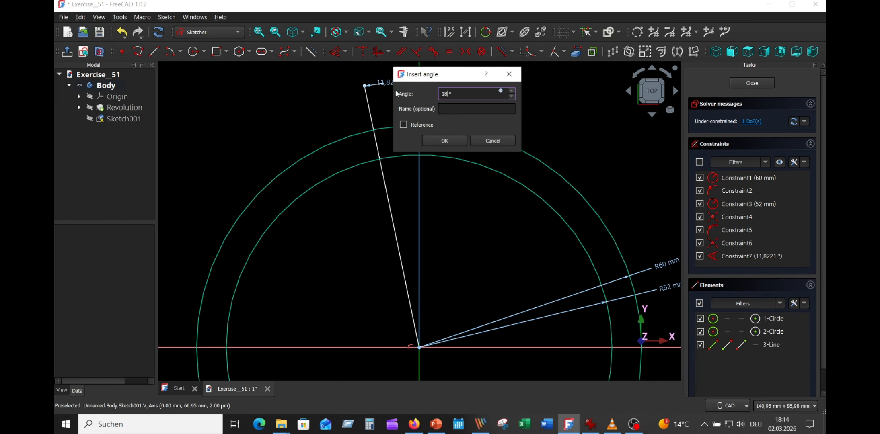
key("Return")
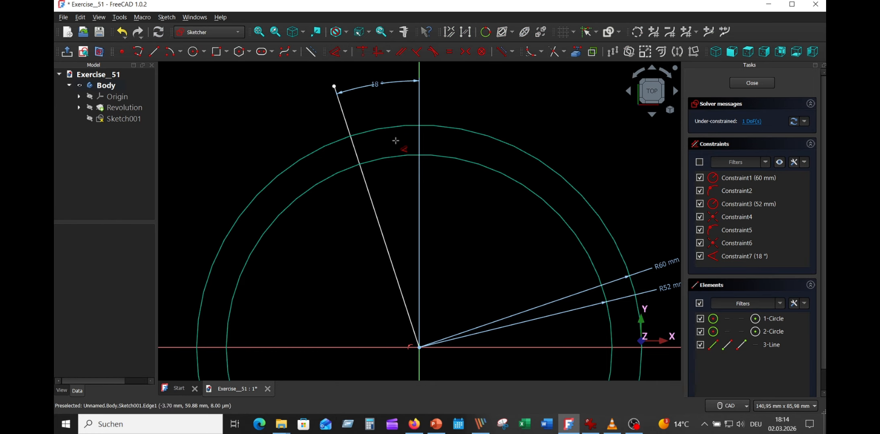
right_click(496, 99)
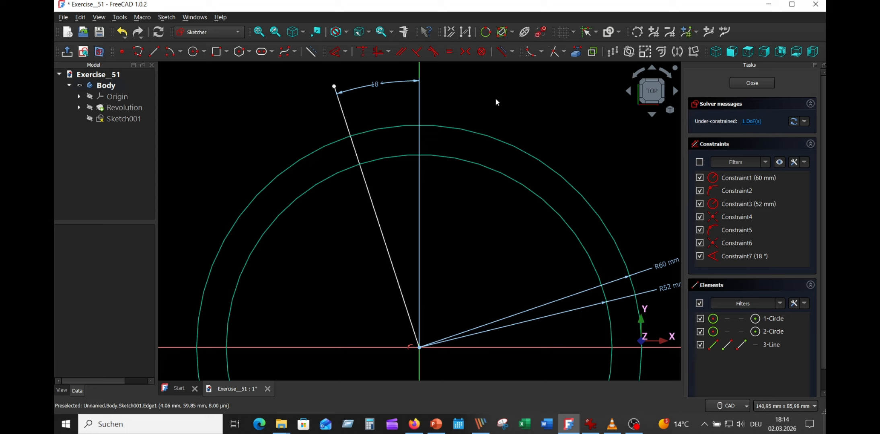
- Trim the slanted line inside the inner circle and draw a second line from its lower end to about (6, 69) mm beyond the outer circle
left_click(554, 51)
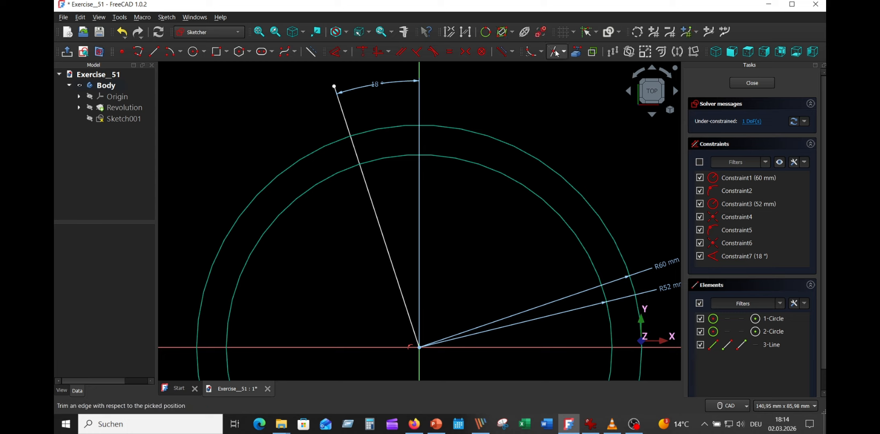
left_click(375, 211)
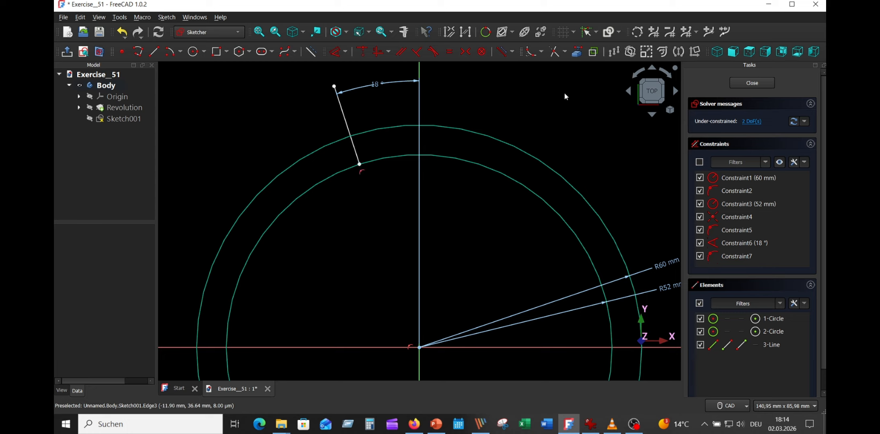
left_click(153, 51)
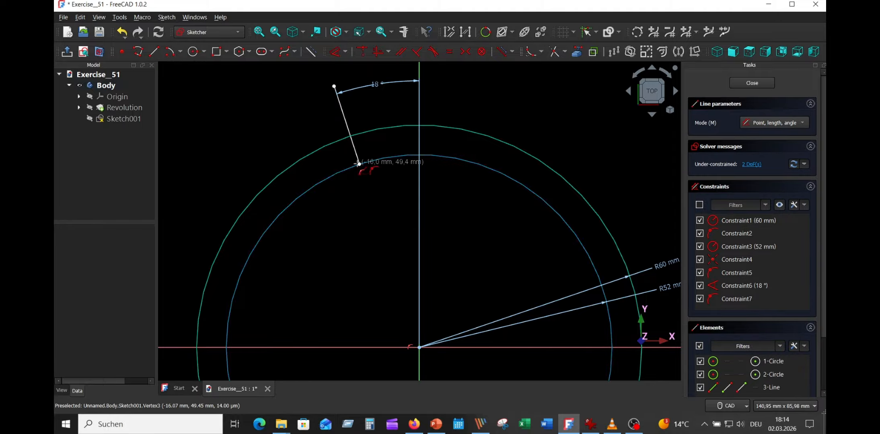
left_click(359, 163)
left_click(443, 89)
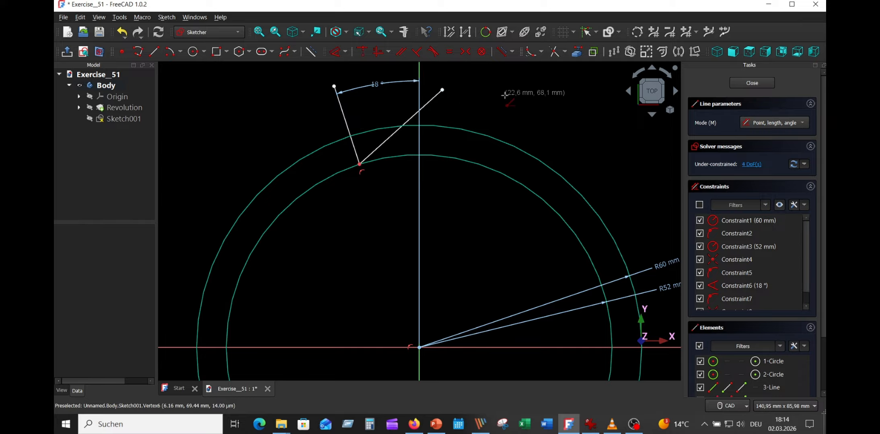
- Constrain the angle between the two slanted lines of the tooth profile to 70°
right_click(508, 94)
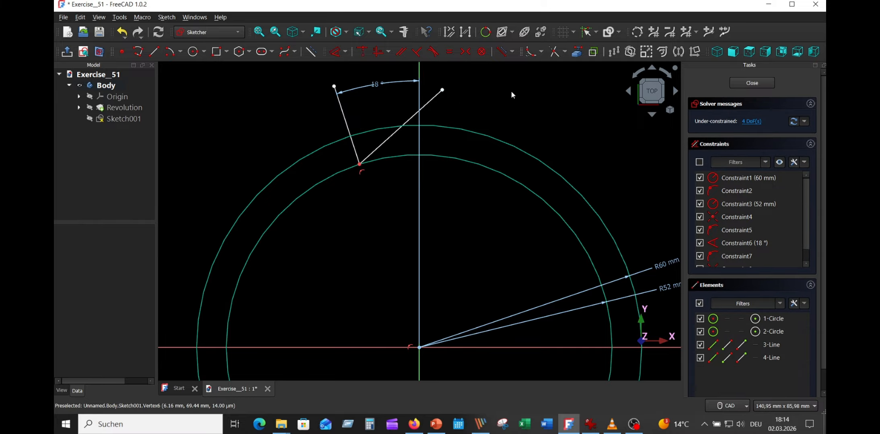
left_click(334, 56)
left_click(346, 123)
left_click(429, 100)
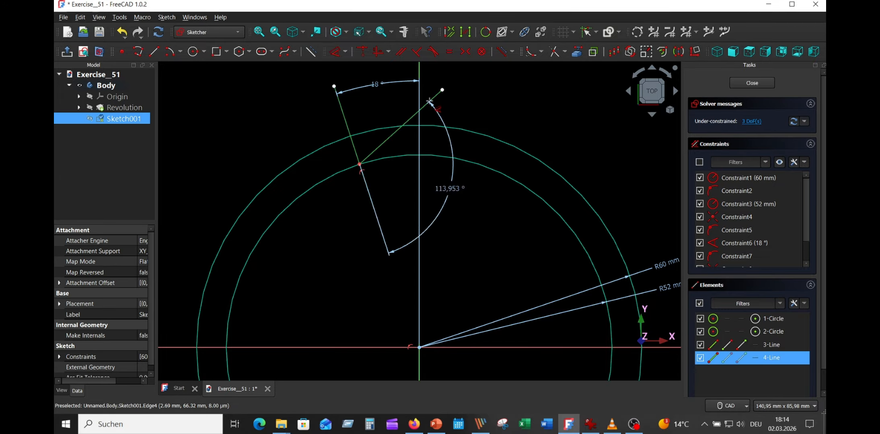
left_click(385, 107)
type("70")
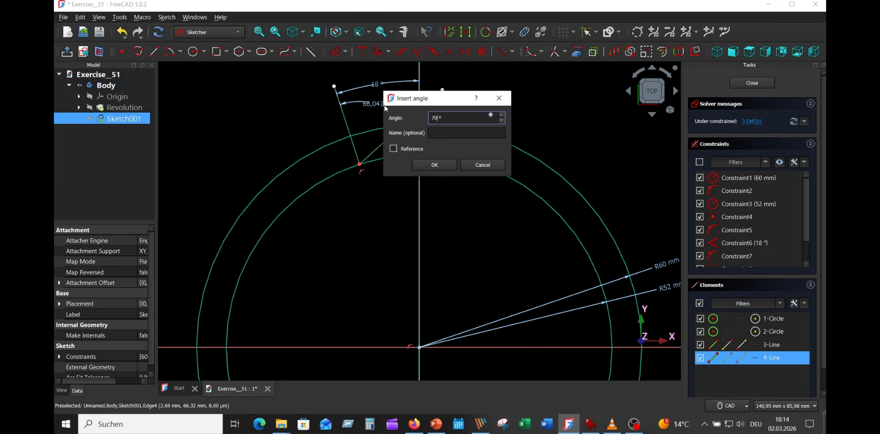
key("Return")
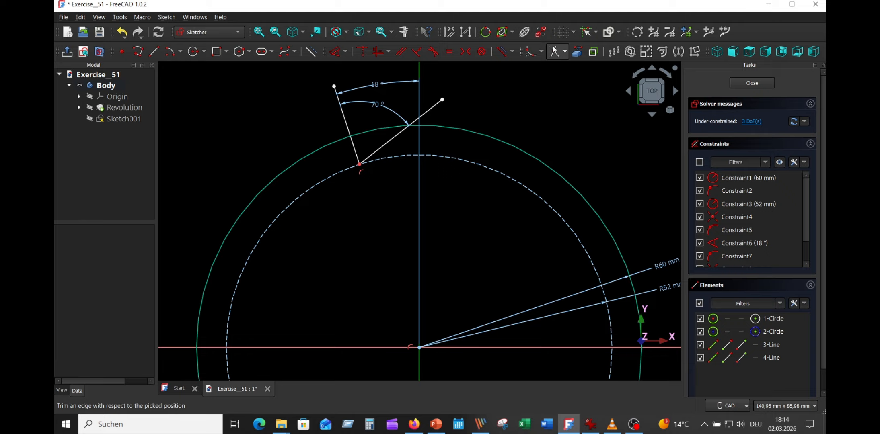
- Make the inner circle construction geometry and trim the outer circle and both slanted lines down to the closed tooth outline
left_click(554, 51)
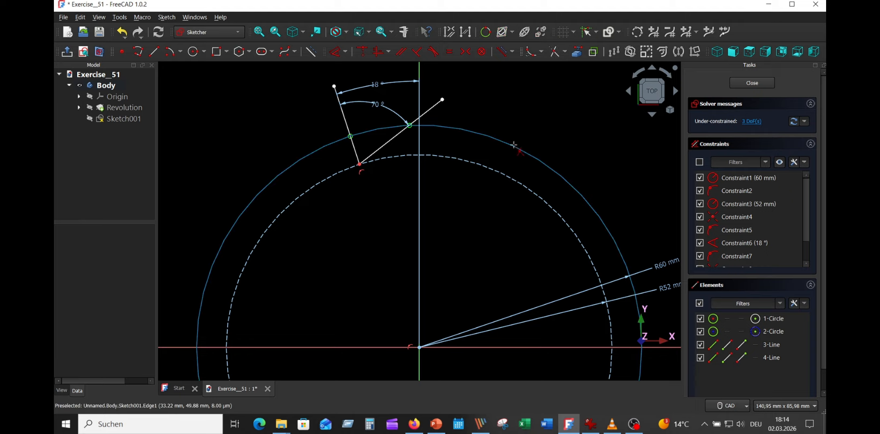
left_click(512, 146)
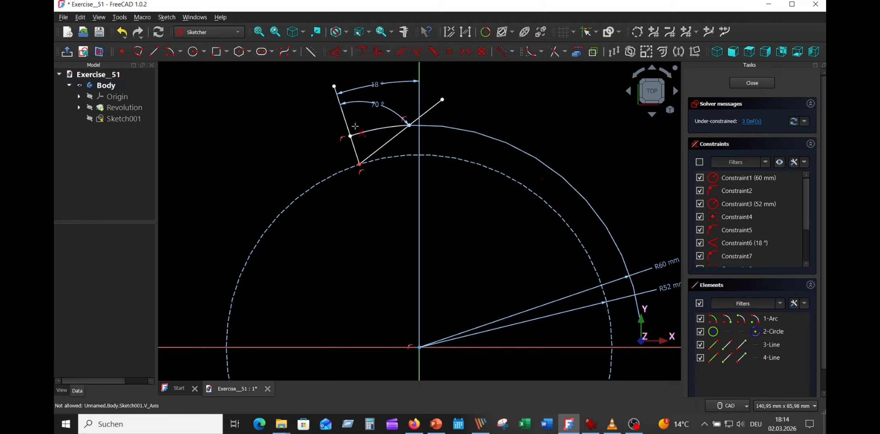
left_click(344, 113)
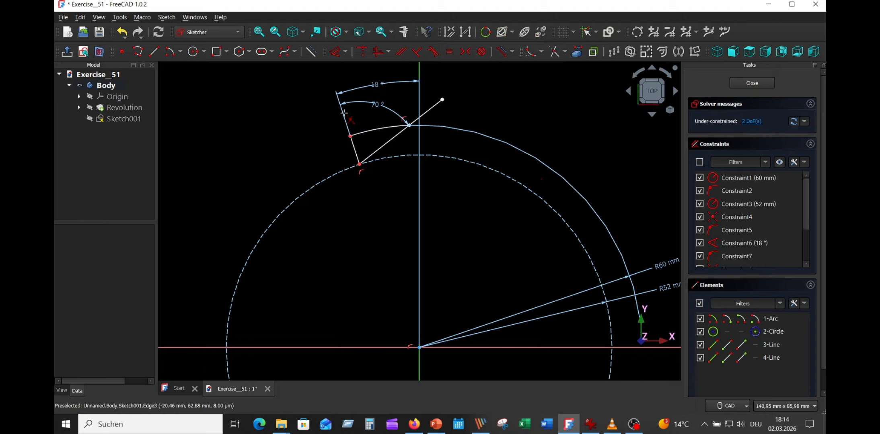
left_click(433, 105)
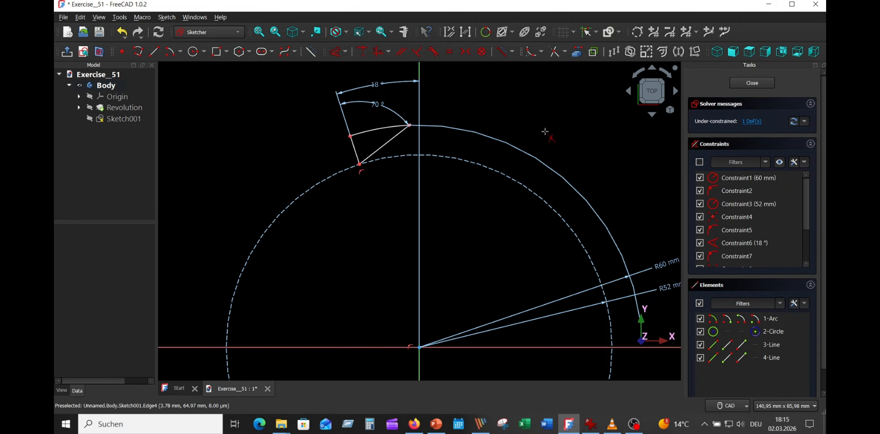
right_click(556, 137)
- Move the two radius labels closer to the tooth profile and constrain its longer slanted side to 17.04 mm, finishing the sketch
left_click_drag(673, 273, 383, 197)
left_click_drag(665, 289, 467, 218)
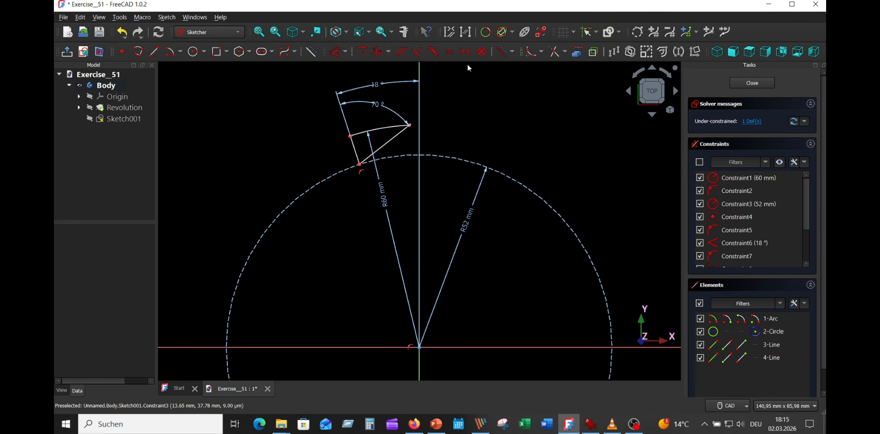
left_click(394, 136)
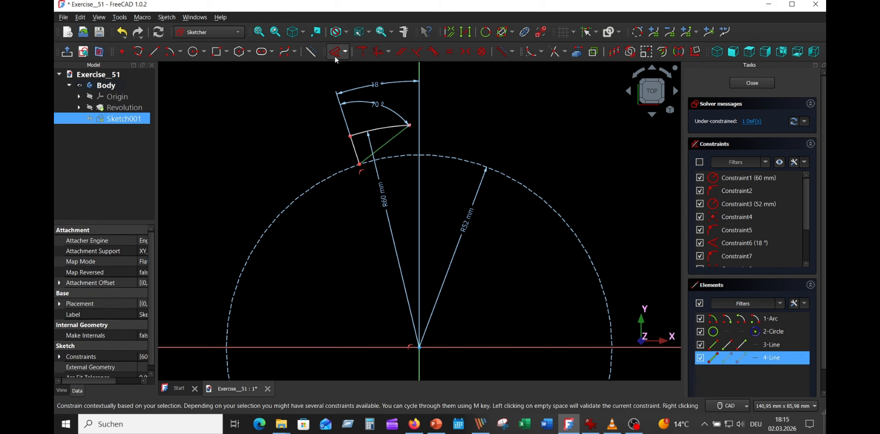
left_click(334, 55)
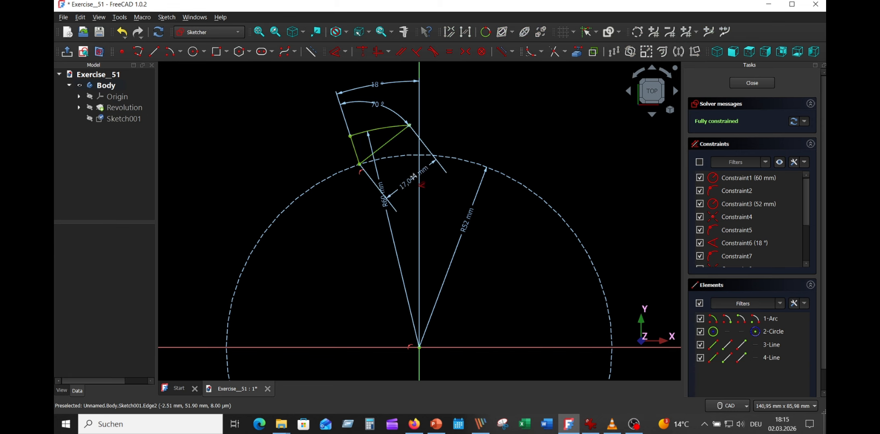
left_click(413, 180)
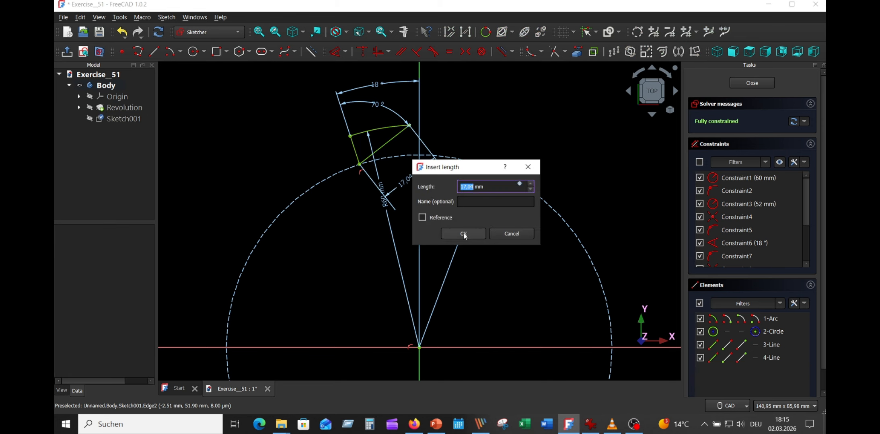
left_click(463, 234)
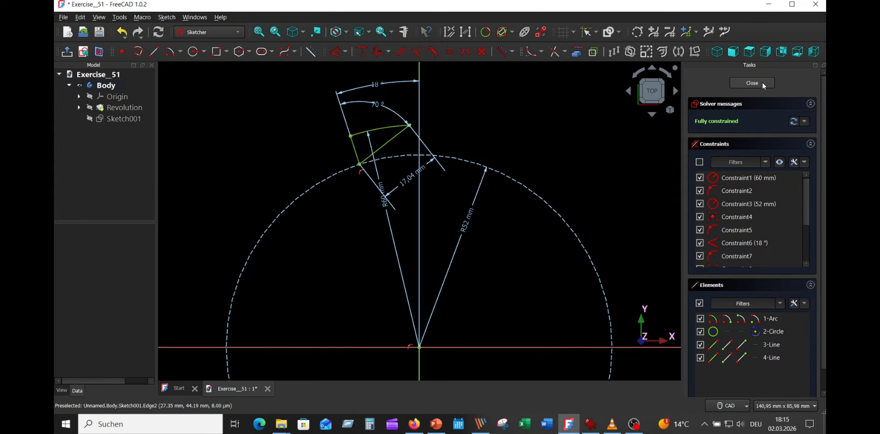
key("Escape")
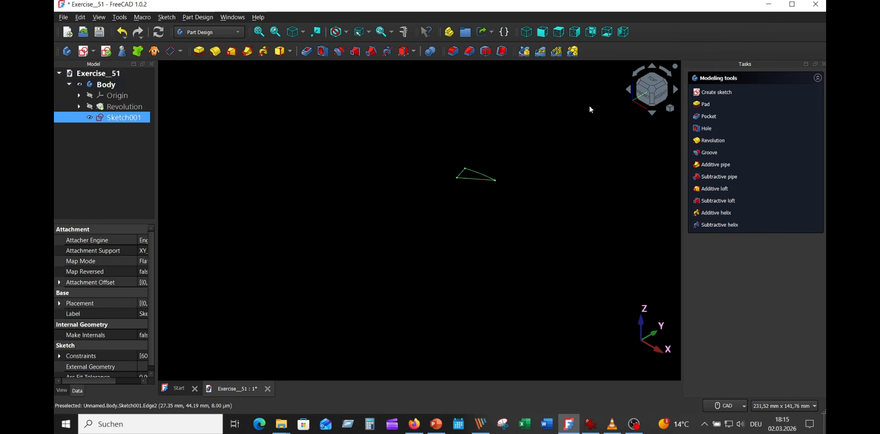
- Show the revolved hub-and-flange body again together with the finished tooth sketch
left_click(100, 106, "ctrl")
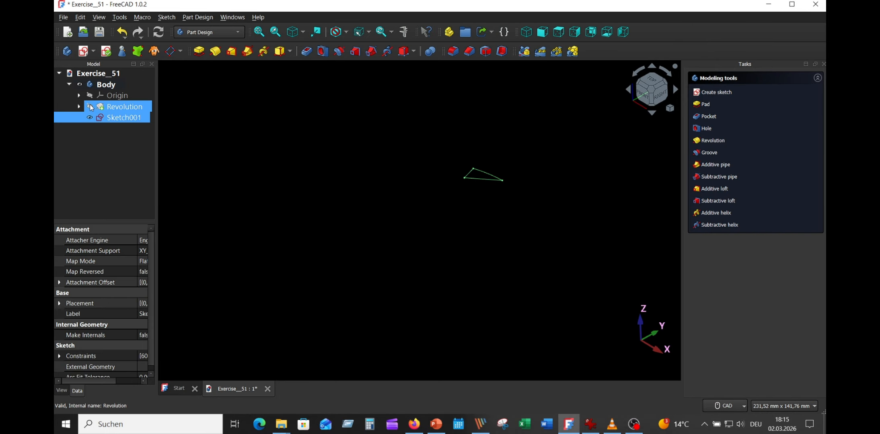
left_click(90, 107)
left_click(526, 108)
middle_click_drag(526, 108, 621, 138)
scroll(627, 137, "up", 4)
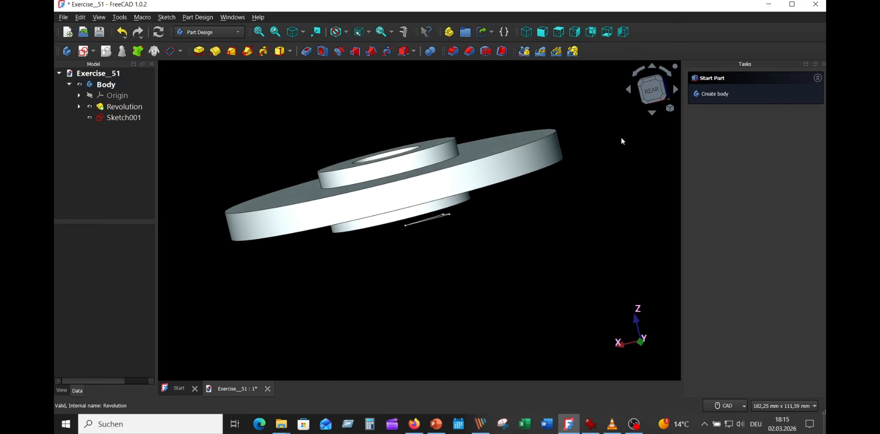
- Cut the tooth sketch out of the flange with a Pocket set to Through all in the reversed direction
left_click(136, 118)
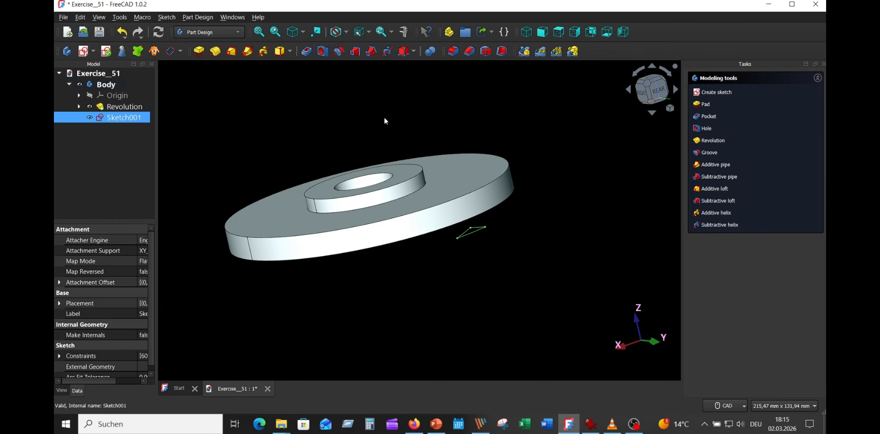
left_click(309, 52)
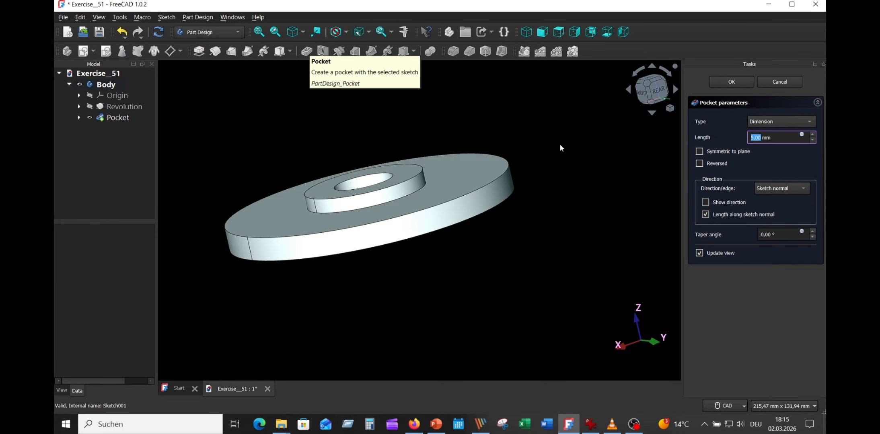
left_click(797, 125)
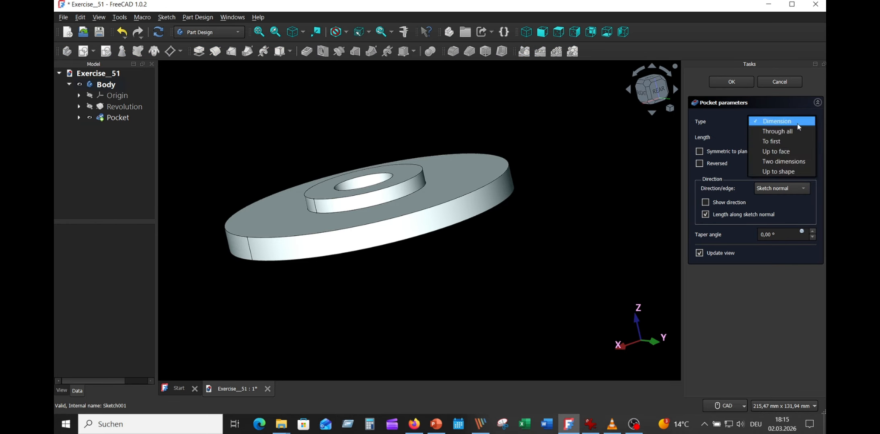
left_click(784, 131)
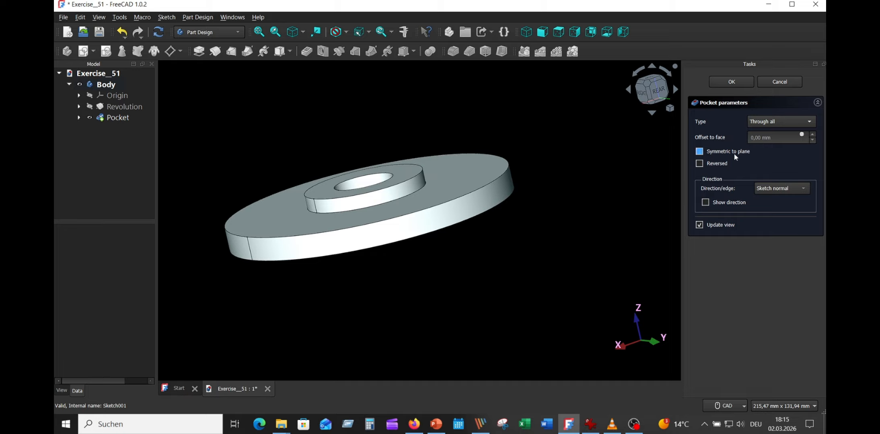
left_click(719, 164)
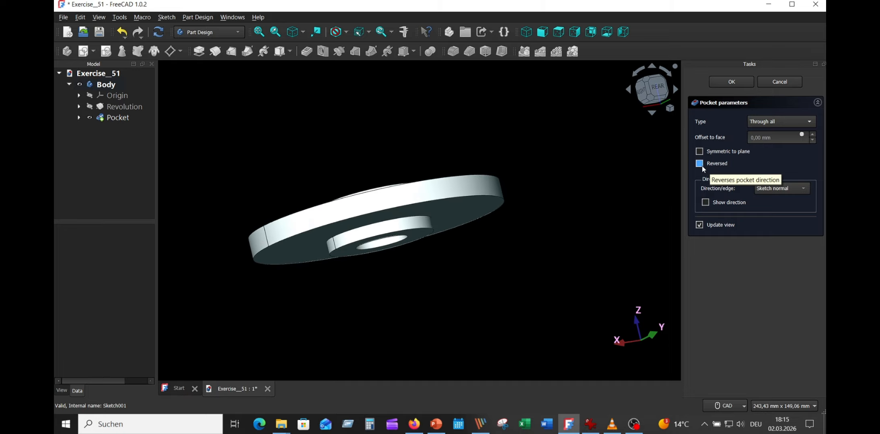
key("0")
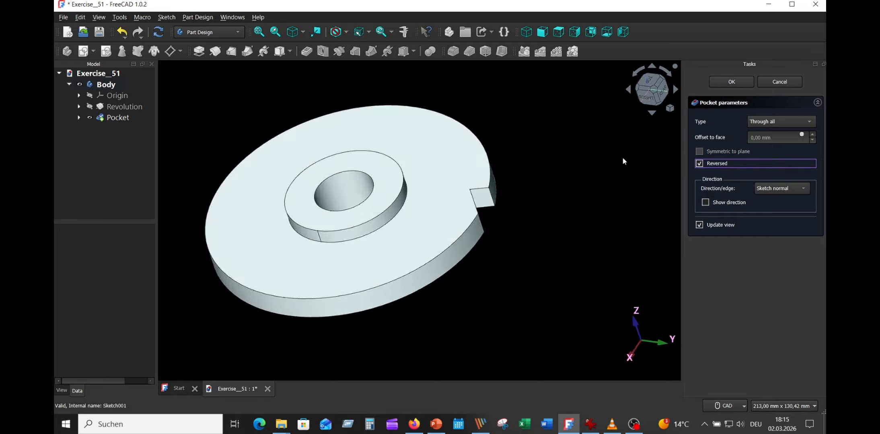
scroll(623, 159, "down", 2)
middle_click_drag(622, 160, 632, 157)
left_click(732, 83)
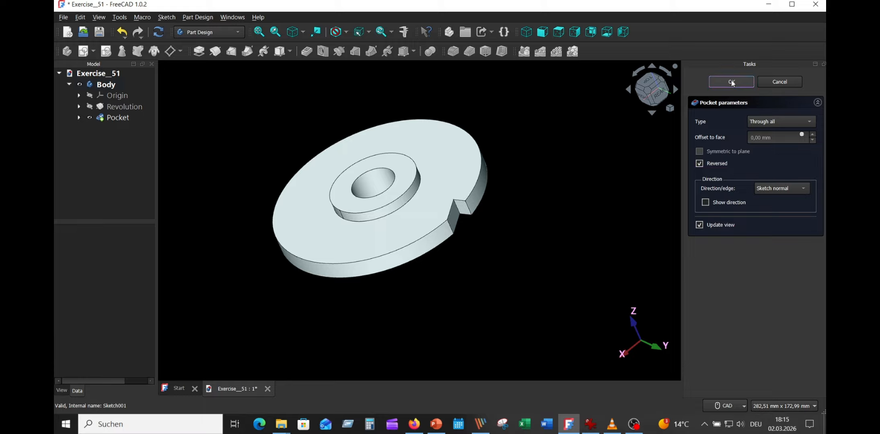
key("0")
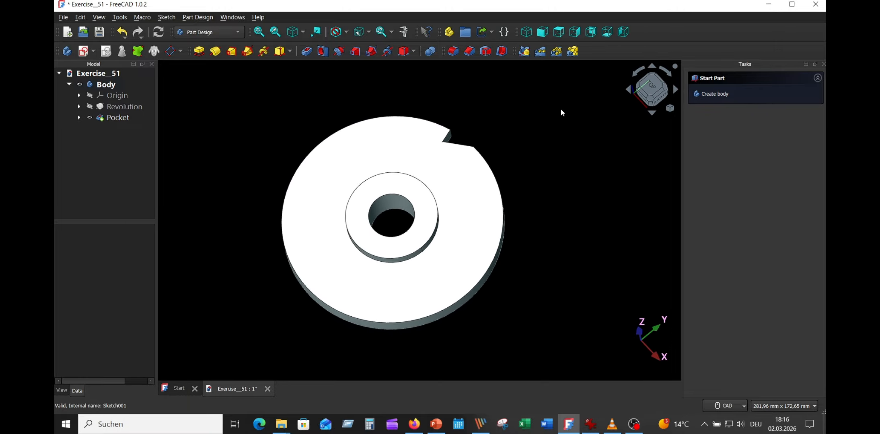
- Create a polar pattern of the tooth pocket around the base Z axis with 20 occurrences over 360°
left_click(119, 118)
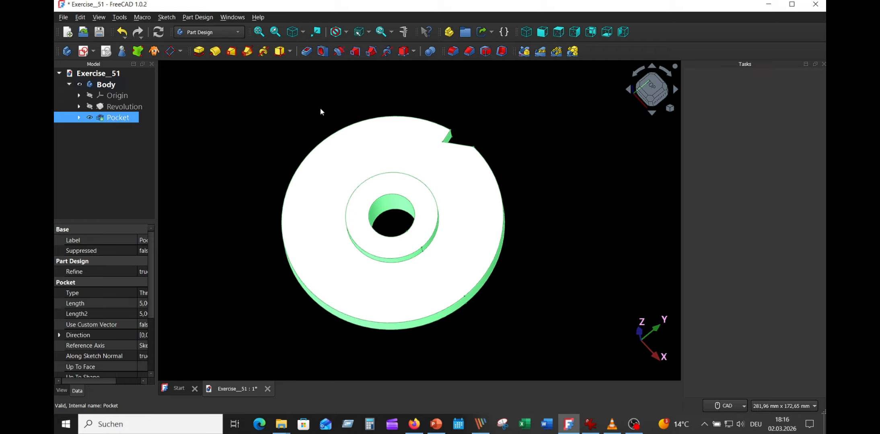
left_click(558, 53)
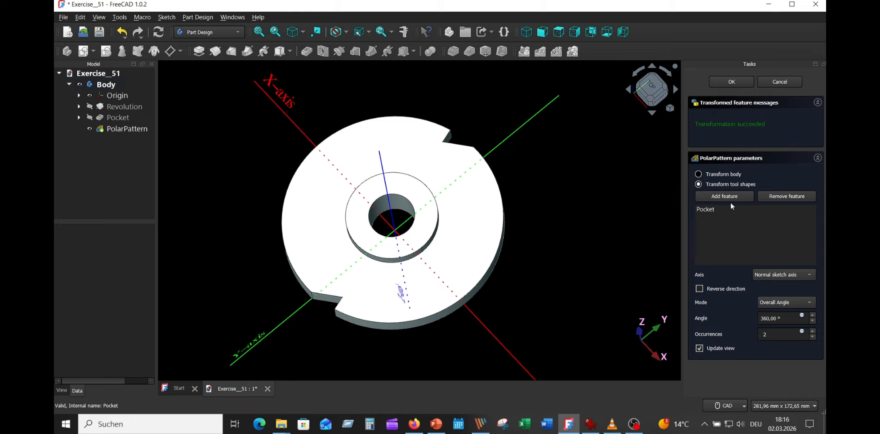
left_click(790, 277)
left_click(785, 321)
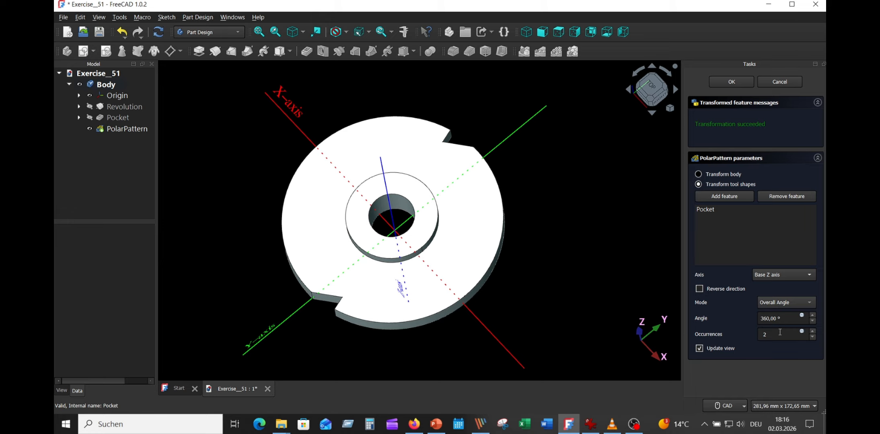
left_click(779, 332)
type("0")
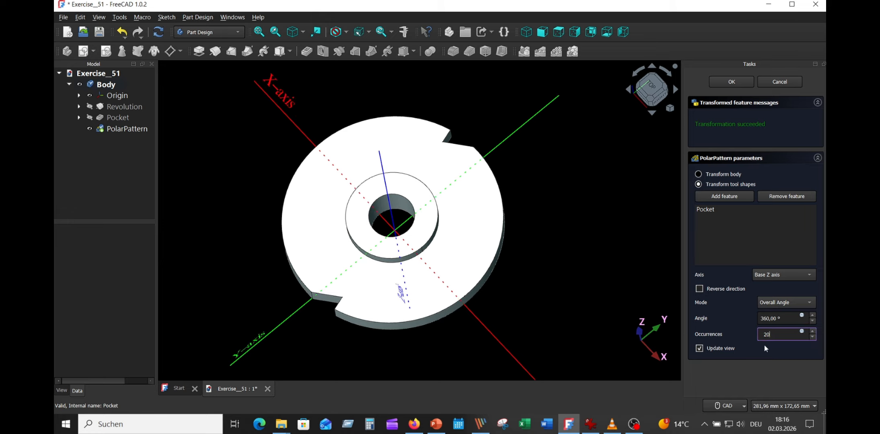
left_click(778, 354)
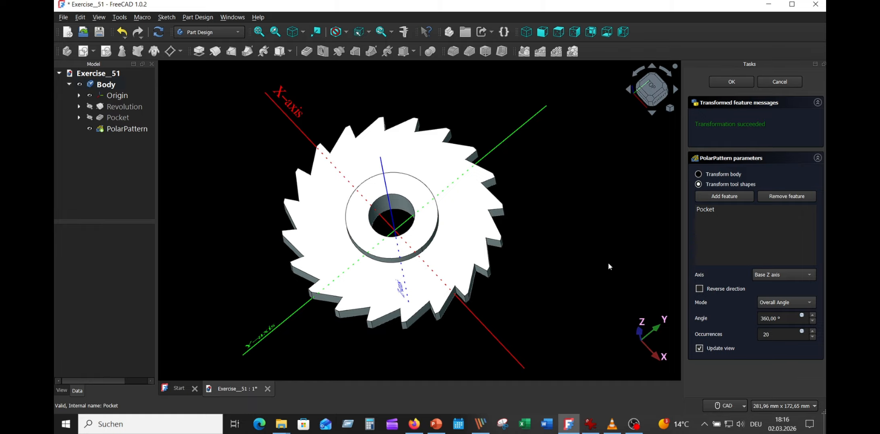
key("0")
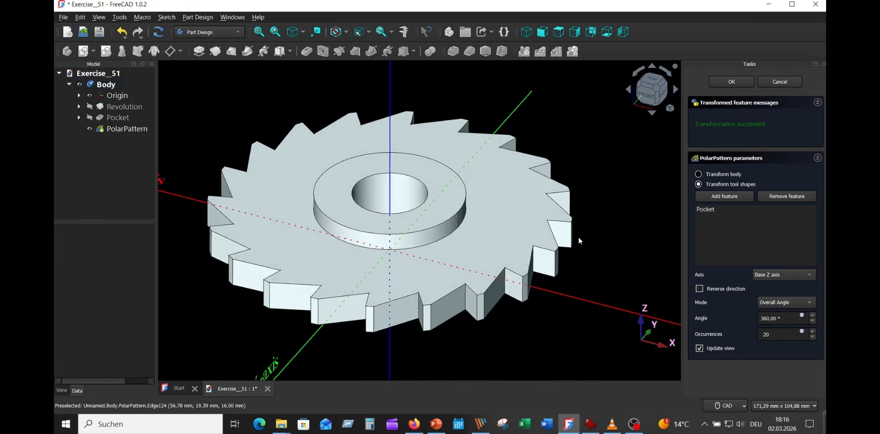
scroll(579, 237, "down", 3)
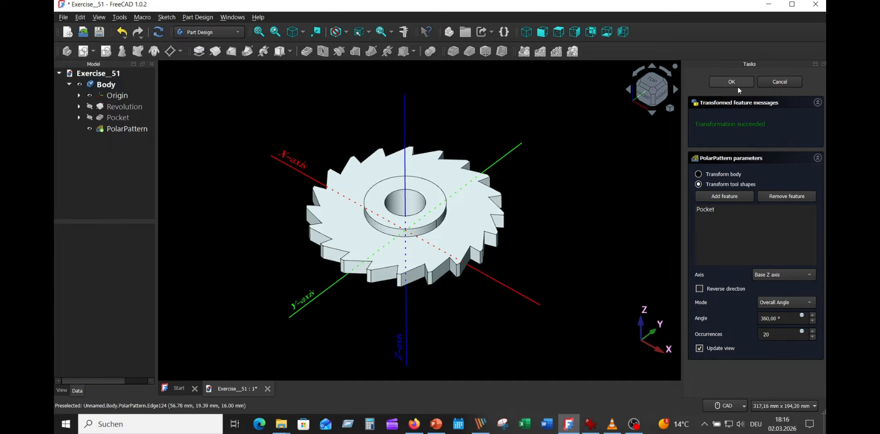
key("Return")
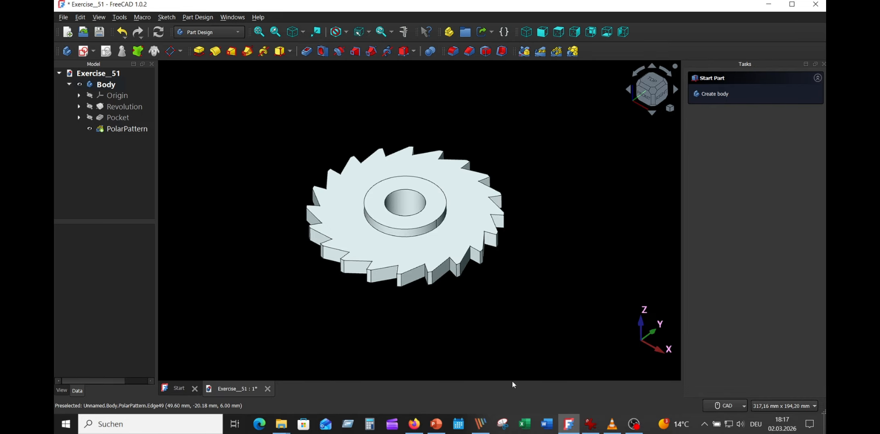
- Consult the reference drawing for the next feature, then start a new sketch on the XY plane with the toothed wheel hidden
left_click(590, 425)
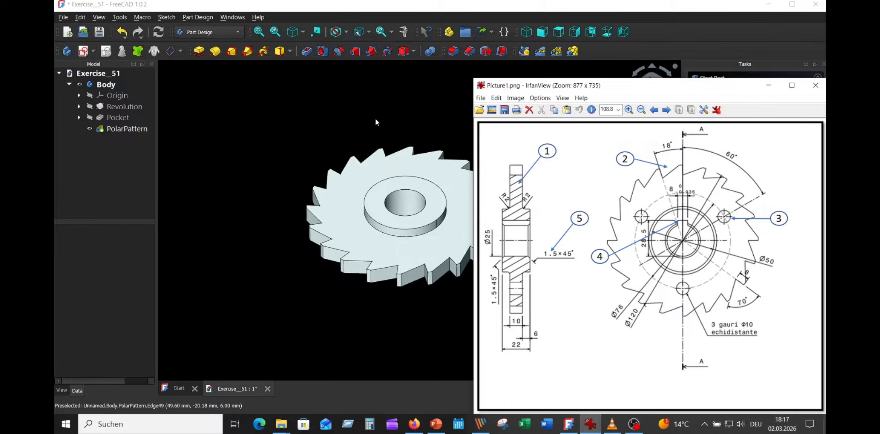
left_click(358, 110)
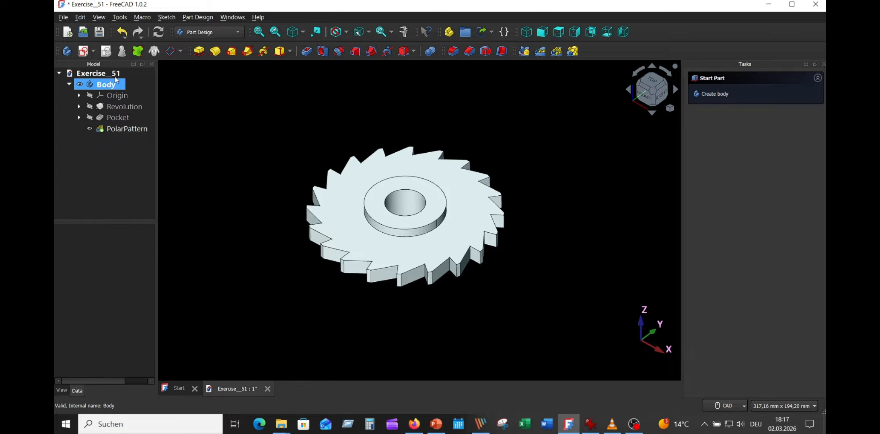
left_click(83, 51)
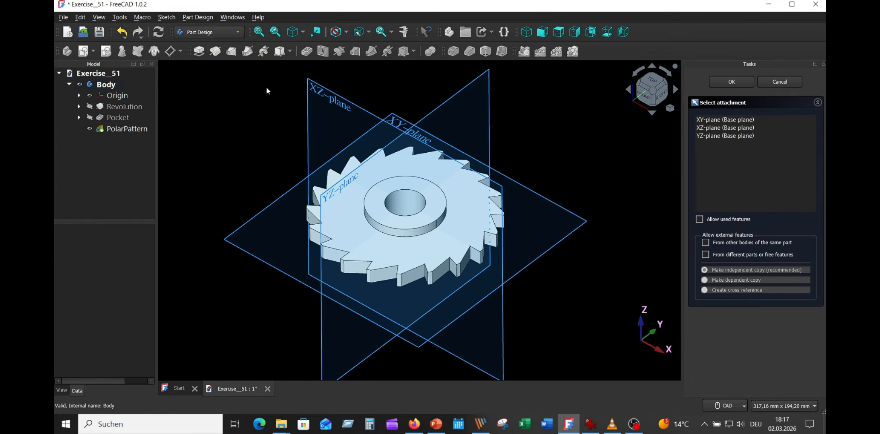
left_click(400, 119)
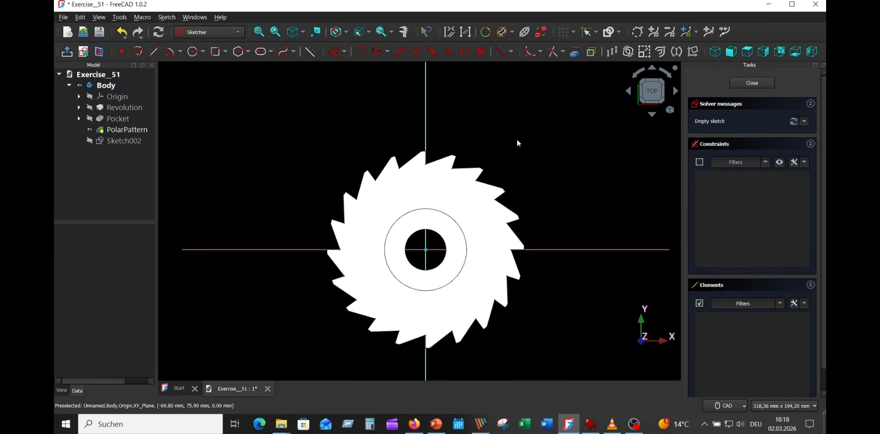
left_click(94, 133)
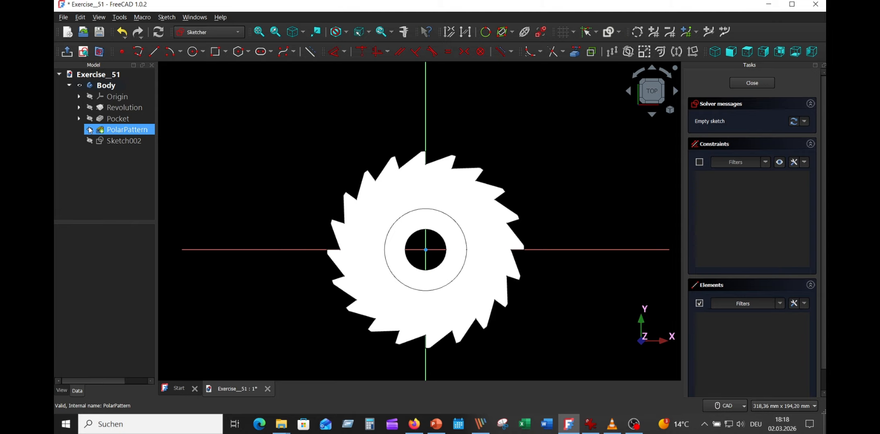
- Hide the toothed wheel and draw a circle with a 38 mm radius centred on the sketch origin
left_click(90, 130)
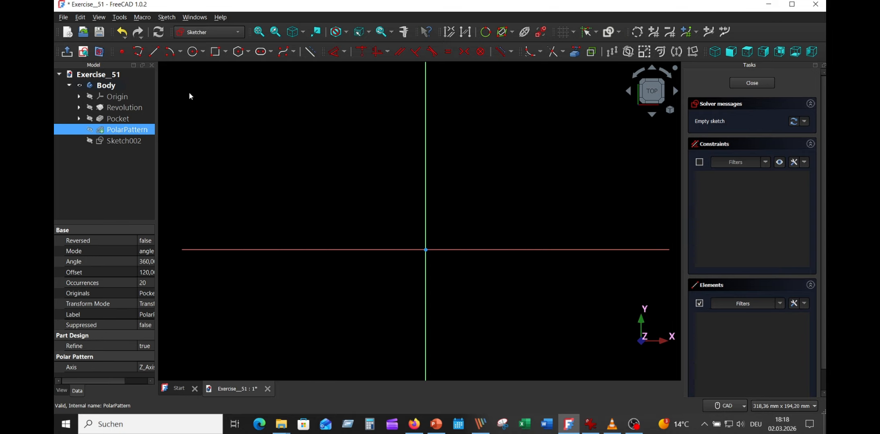
left_click(194, 52)
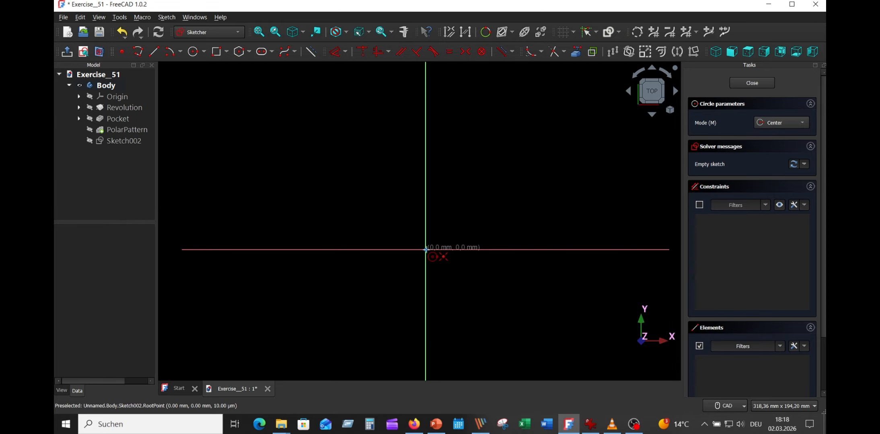
left_click(425, 249)
type("38")
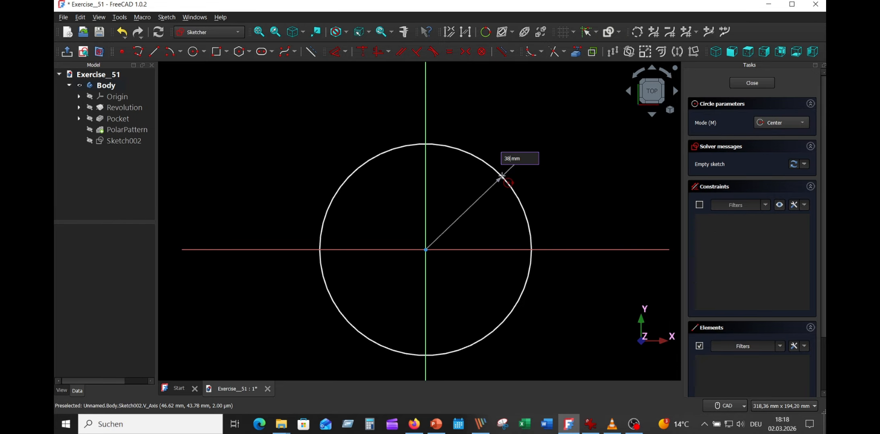
type("8")
key("Return")
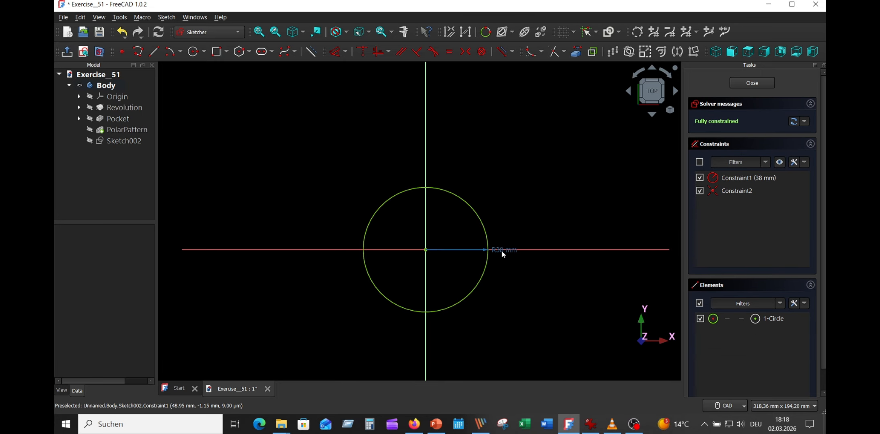
- Move the radius dimension outside the 38 mm circle and convert the circle to construction geometry
left_click_drag(501, 250, 483, 157)
scroll(486, 142, "up", 3)
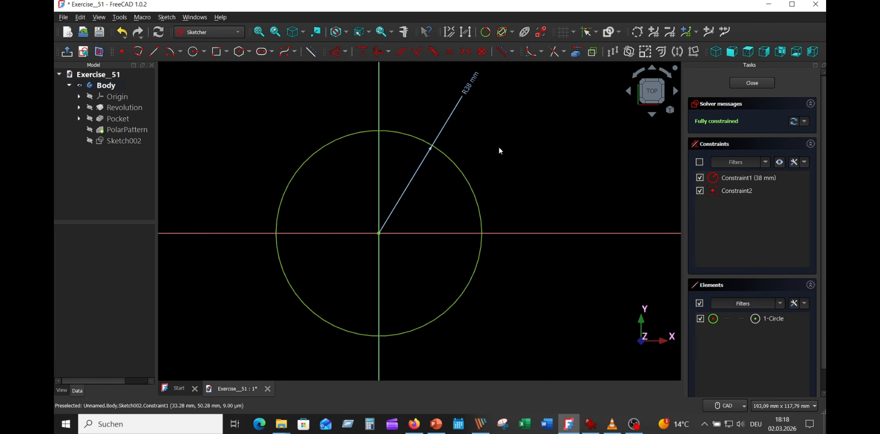
middle_click_drag(500, 151, 549, 137)
left_click(510, 157)
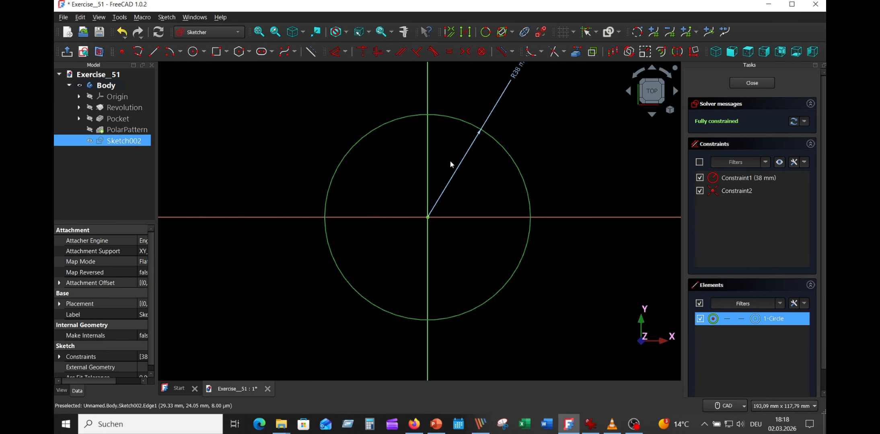
left_click(311, 52)
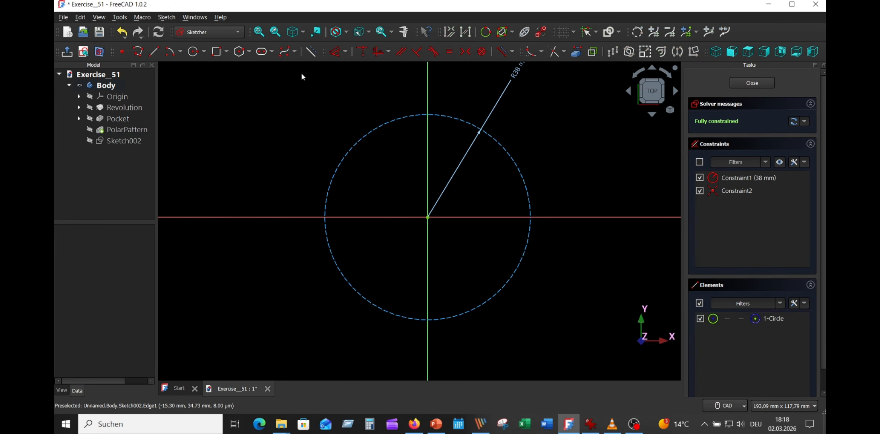
- Draw a line from the origin to the upper-right part of the construction circle, at about 34° to the horizontal axis
left_click(153, 51)
left_click(427, 218)
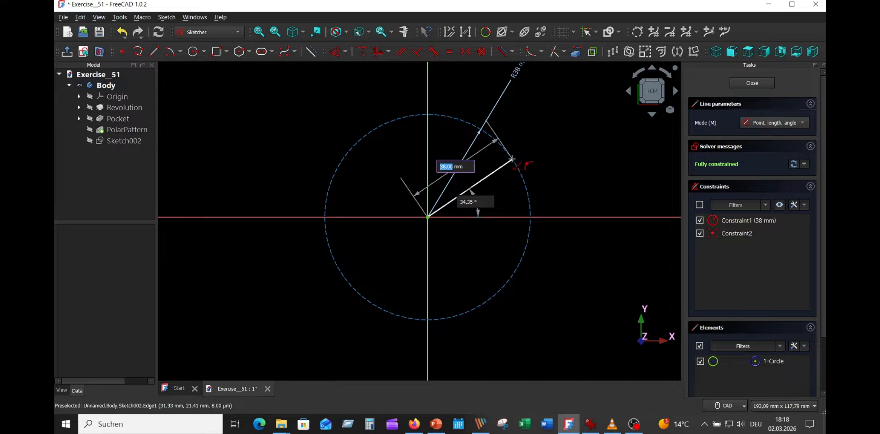
left_click(512, 160)
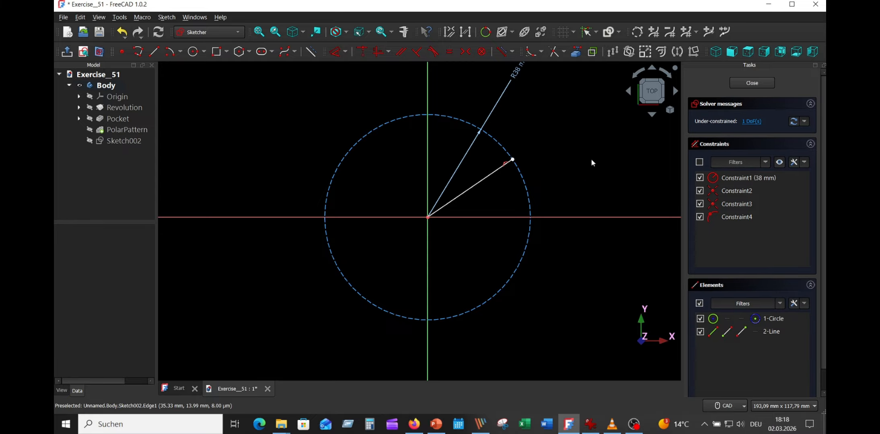
- Constrain the angle between the line and the horizontal axis to 30°
left_click(482, 181)
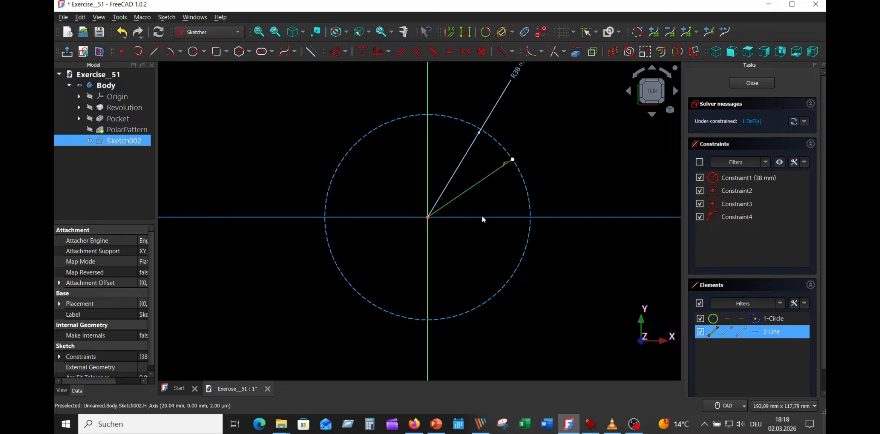
left_click(483, 217)
left_click(344, 52)
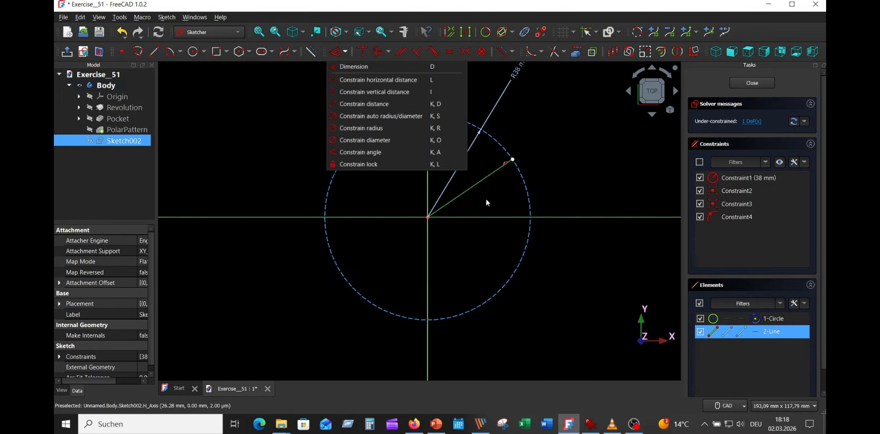
left_click(376, 65)
left_click(508, 216)
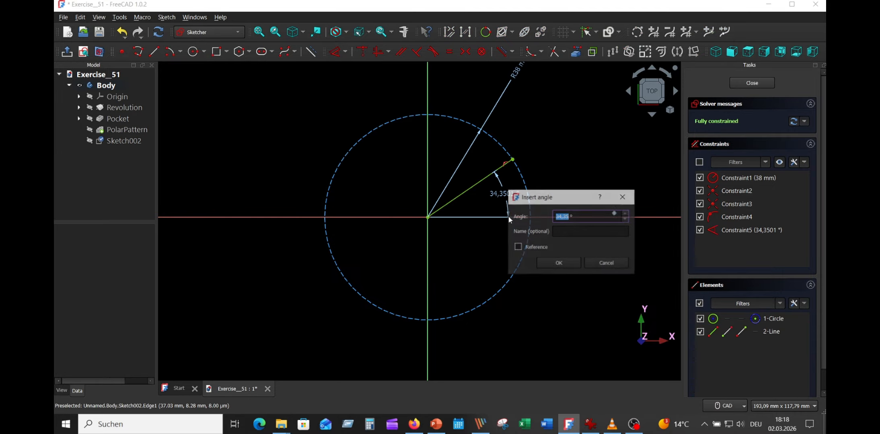
type("30")
key("Return")
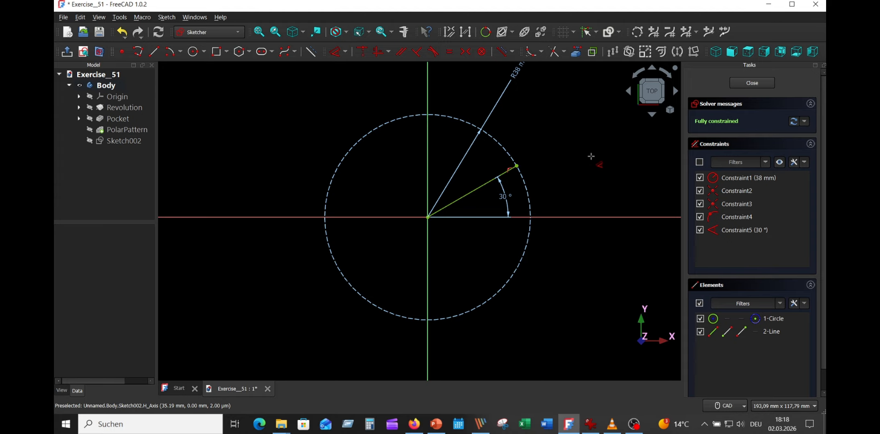
- Convert the 30° line to construction geometry and mirror it about the vertical axis
left_click(483, 183)
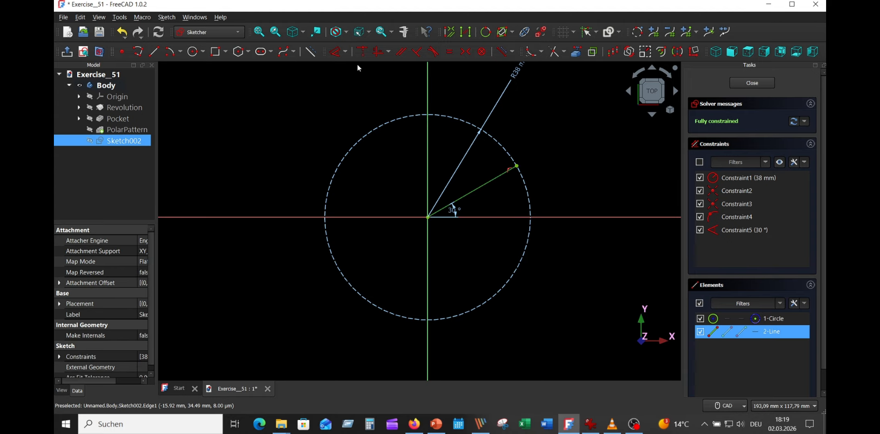
left_click(310, 52)
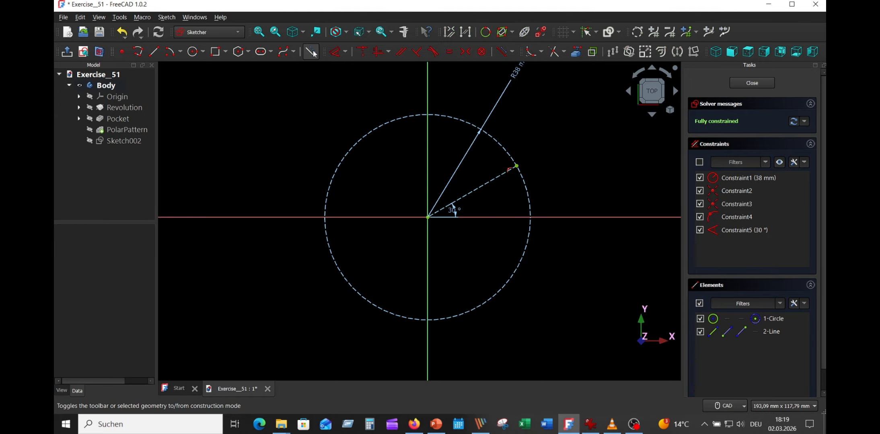
left_click(480, 186)
left_click(677, 51)
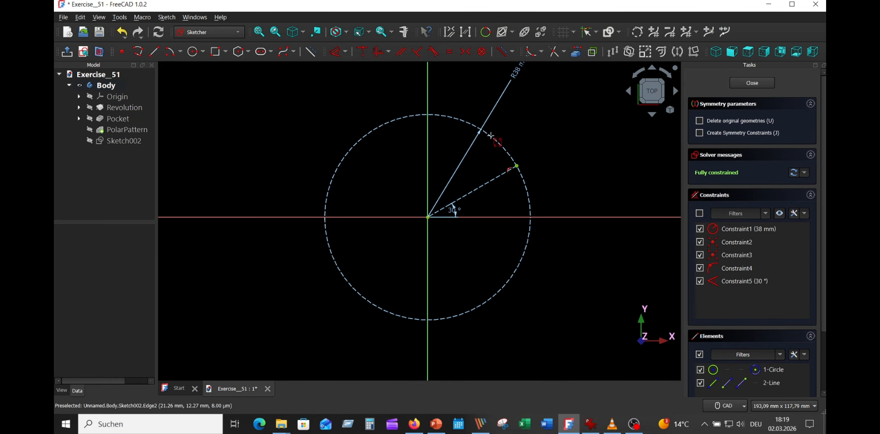
left_click(427, 151)
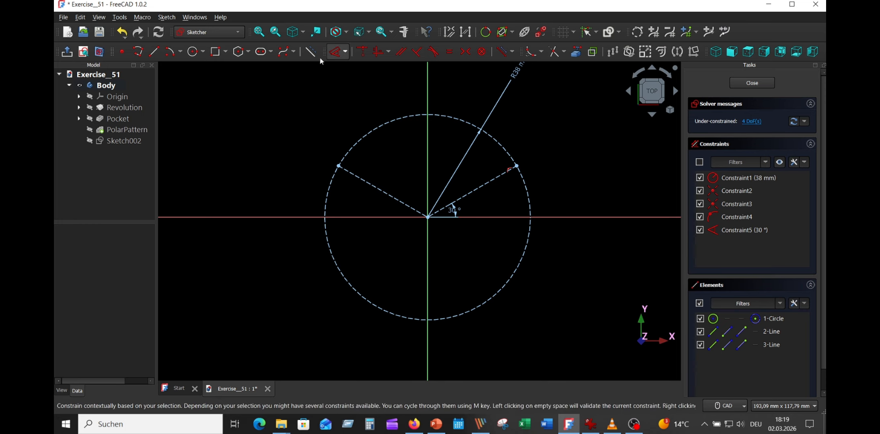
- Draw a vertical line from the origin down to the construction circle and convert it to construction geometry
left_click(154, 52)
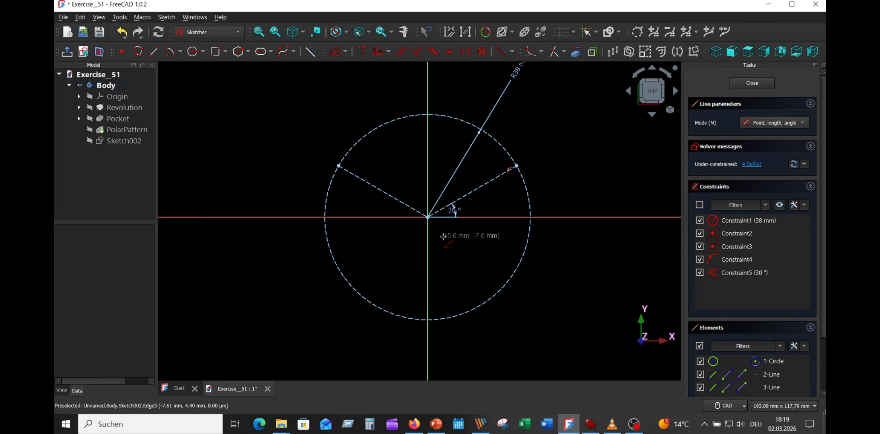
left_click(428, 217)
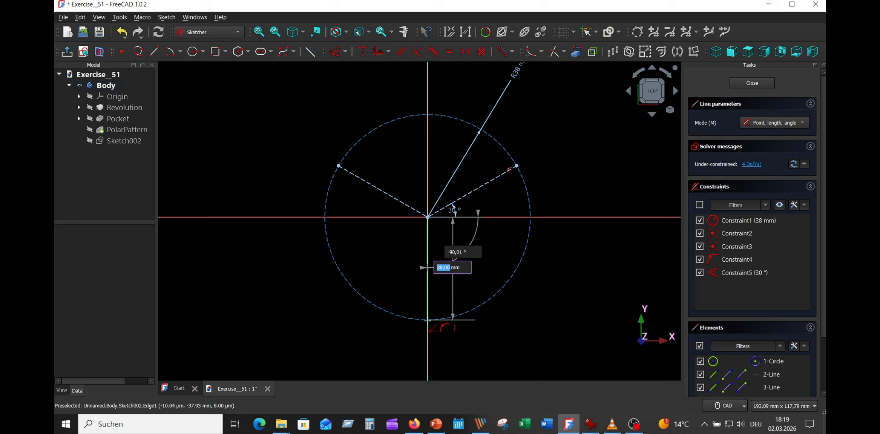
left_click(428, 320)
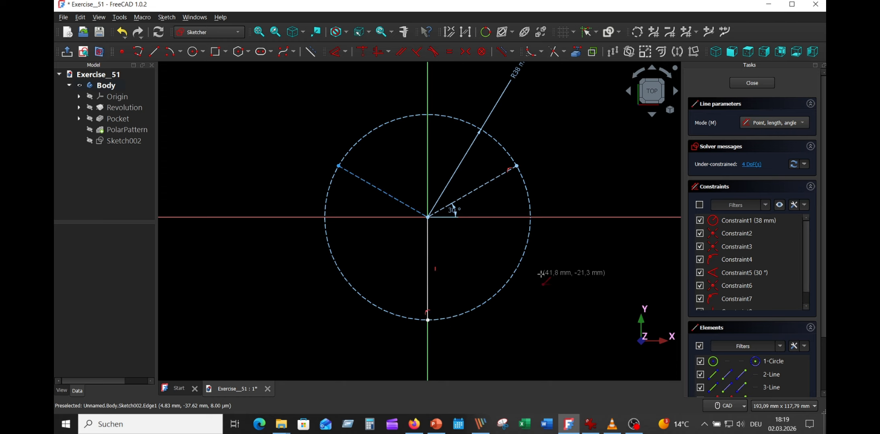
right_click(481, 260)
scroll(431, 249, "up", 5)
scroll(433, 246, "down", 6)
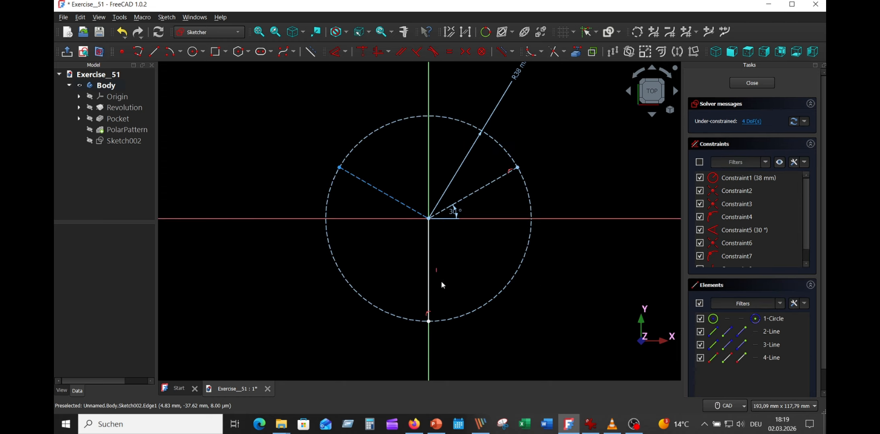
left_click(428, 261)
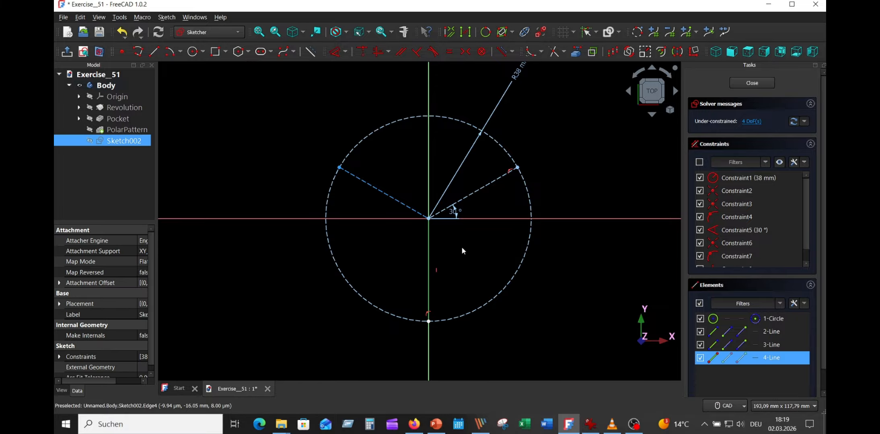
left_click(314, 49)
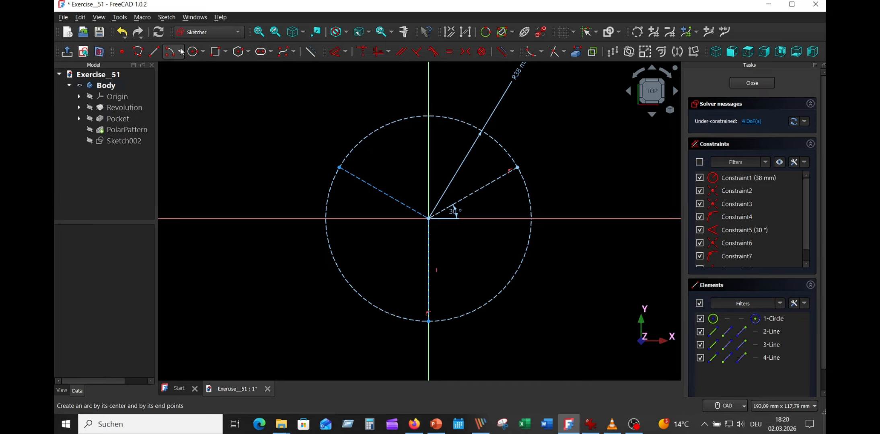
- Draw a hole circle with a 5 mm radius centred on the outer end of the 30° construction line
left_click(194, 51)
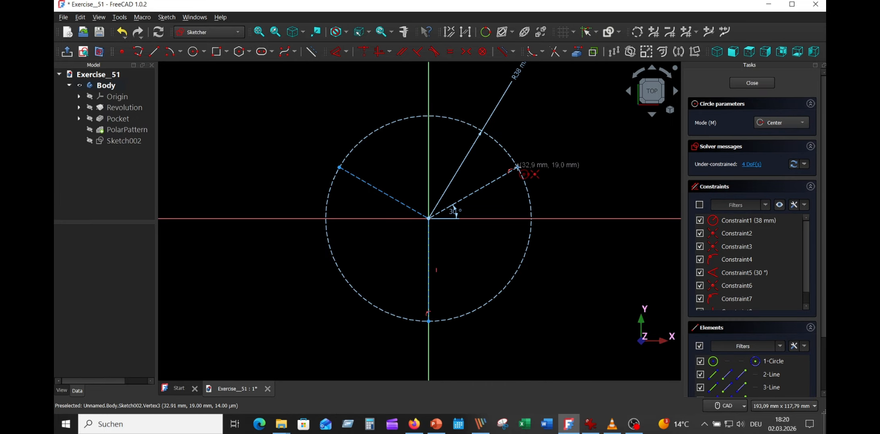
left_click(516, 168)
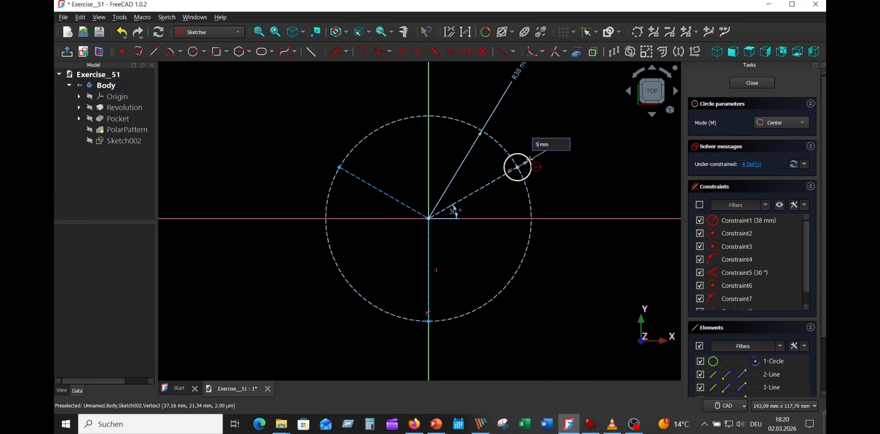
key("Return")
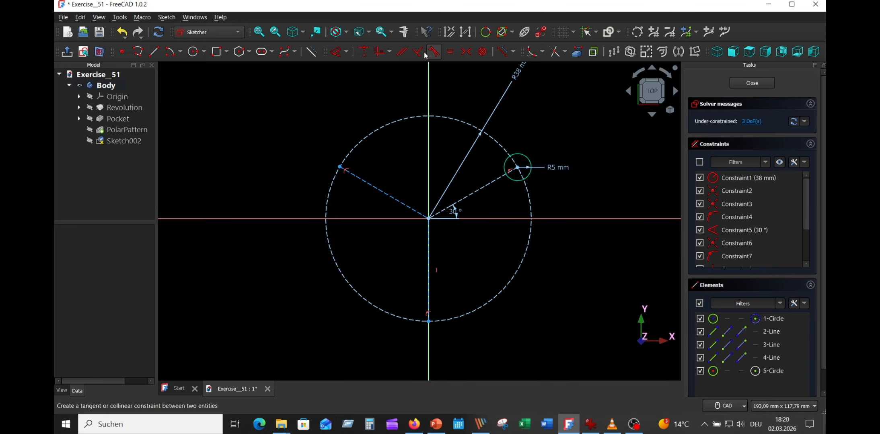
- Constrain the angle between the mirrored construction line and the vertical axis to 60°
left_click(335, 55)
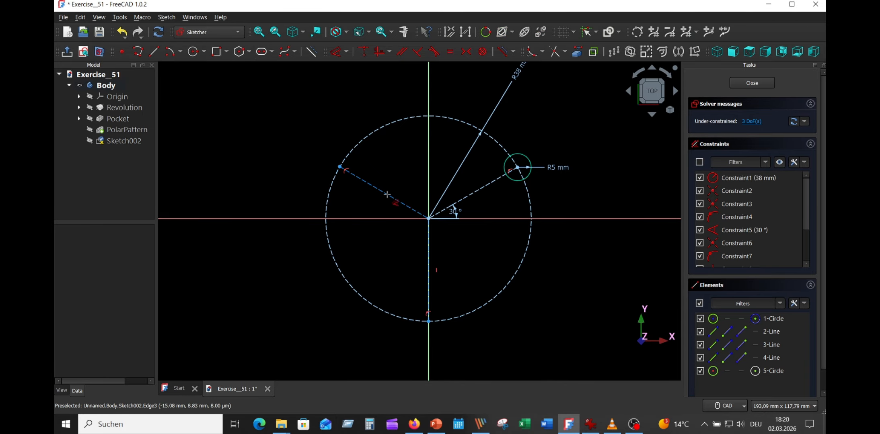
left_click(386, 195)
left_click(429, 147)
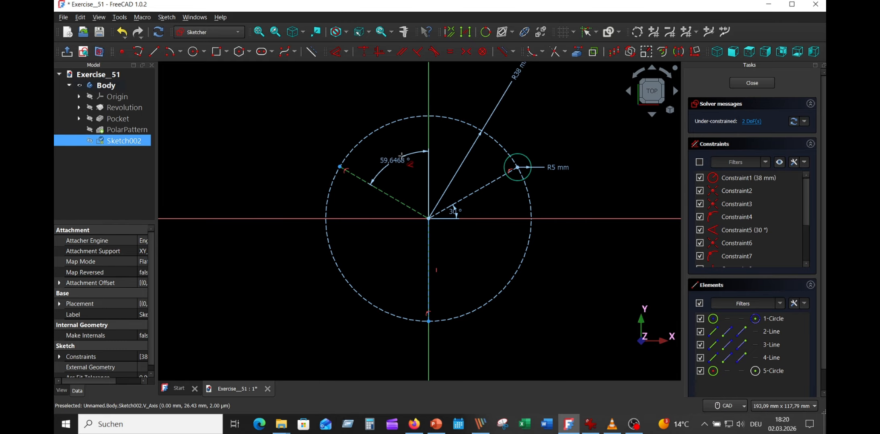
left_click(401, 156)
type("60")
key("Return")
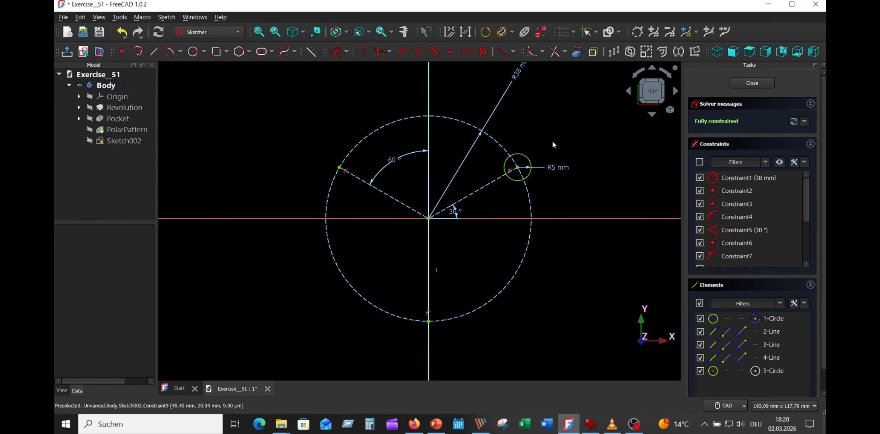
- Draw 5 mm radius hole circles centred on the outer ends of the mirrored and the vertical construction lines
left_click(194, 51)
left_click(339, 167)
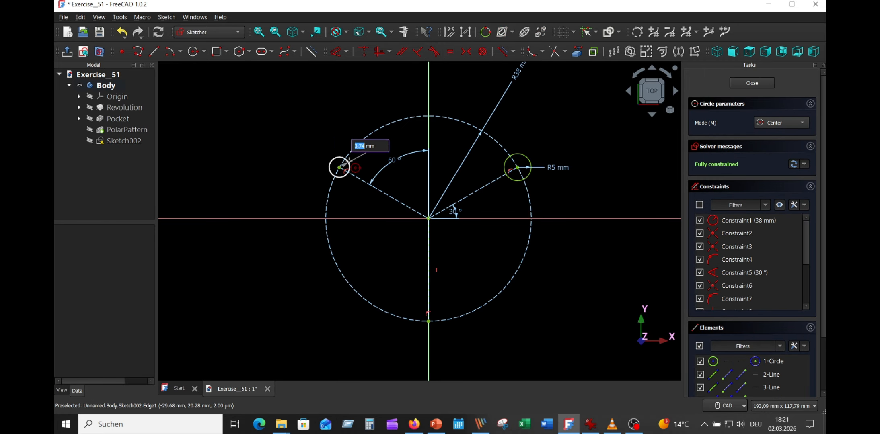
type("5")
key("Return")
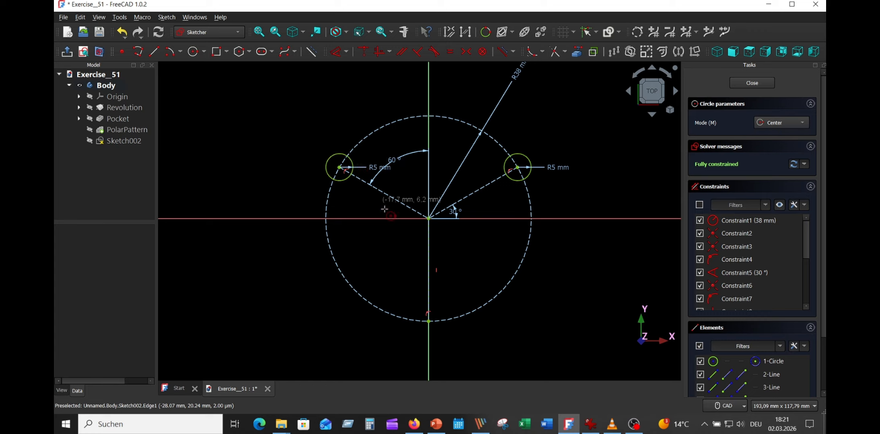
left_click(428, 322)
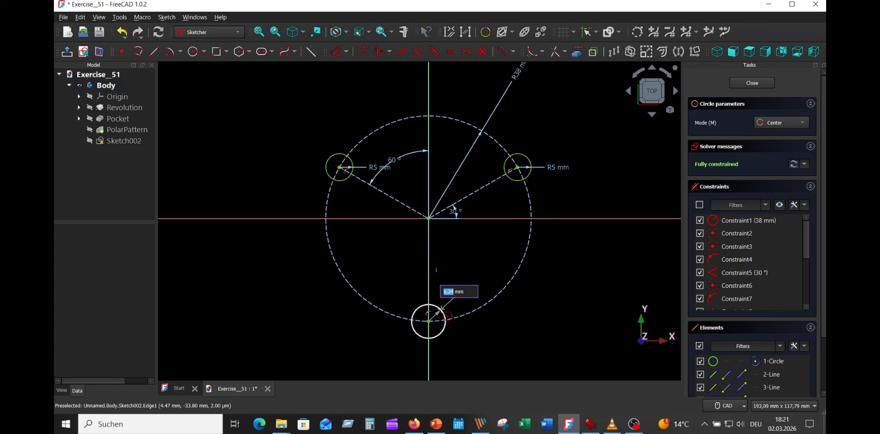
key("Return")
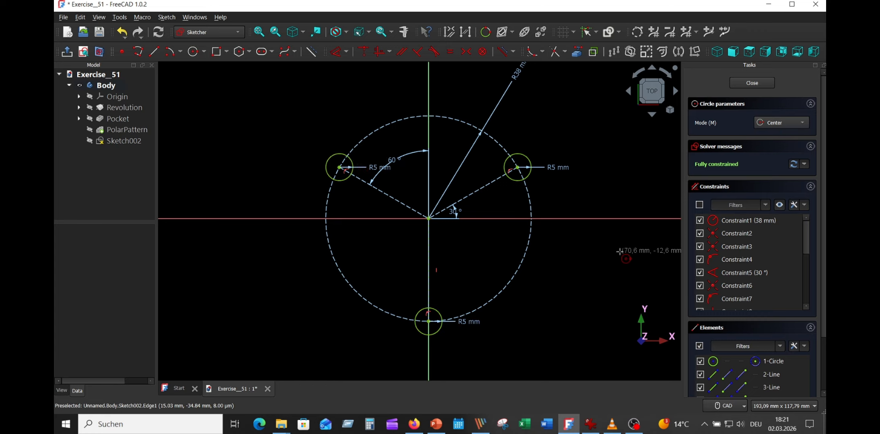
key("Escape")
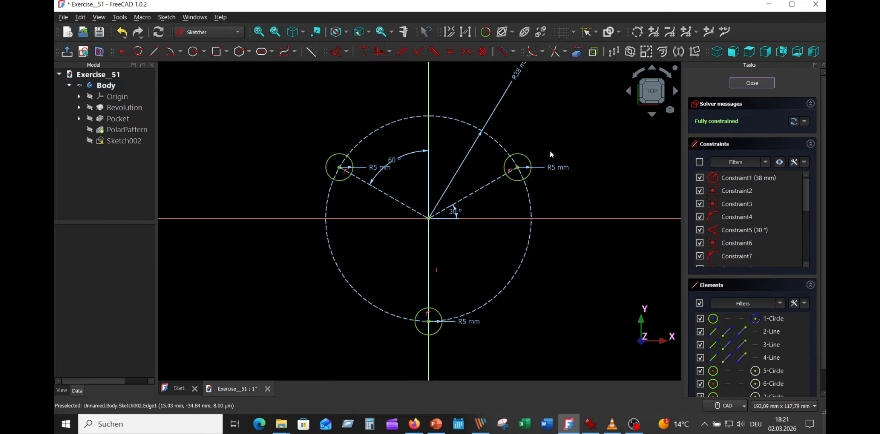
- Close the three-hole sketch and make the patterned ratchet wheel visible again
key("Escape")
left_click(114, 127, "ctrl")
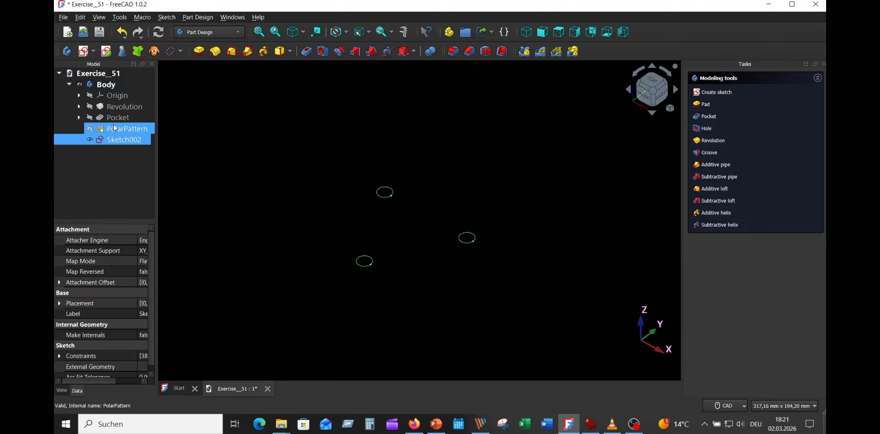
left_click(89, 129)
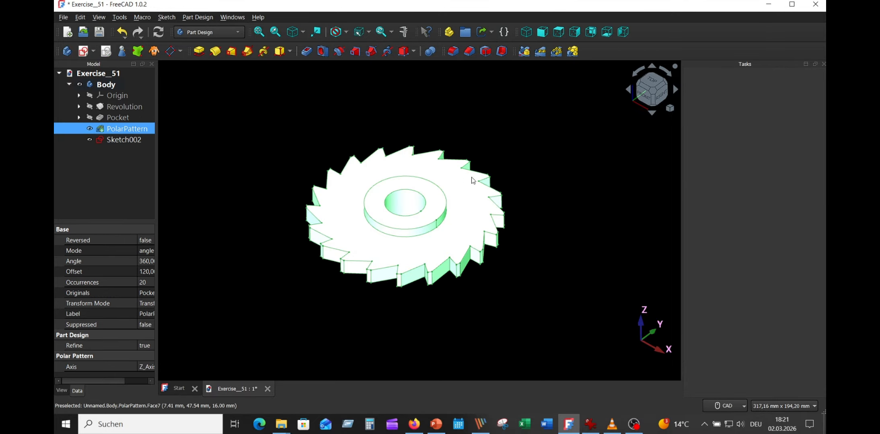
key("1")
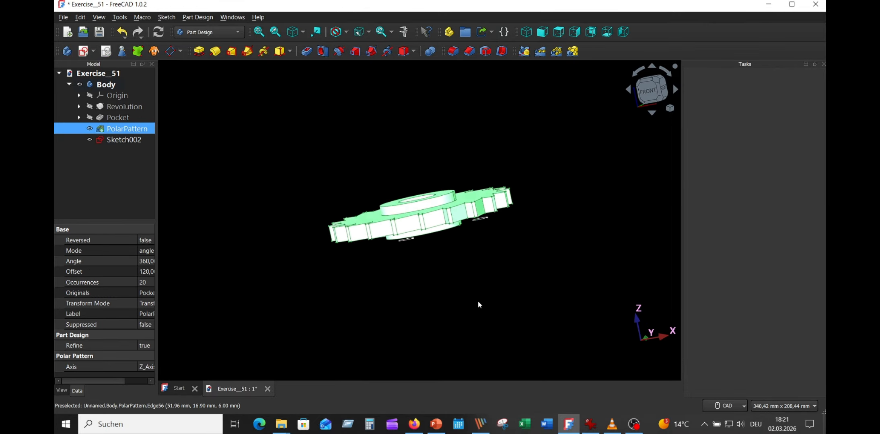
- Pocket the three-hole sketch through the wheel using the Through all type with the direction reversed
left_click(122, 142)
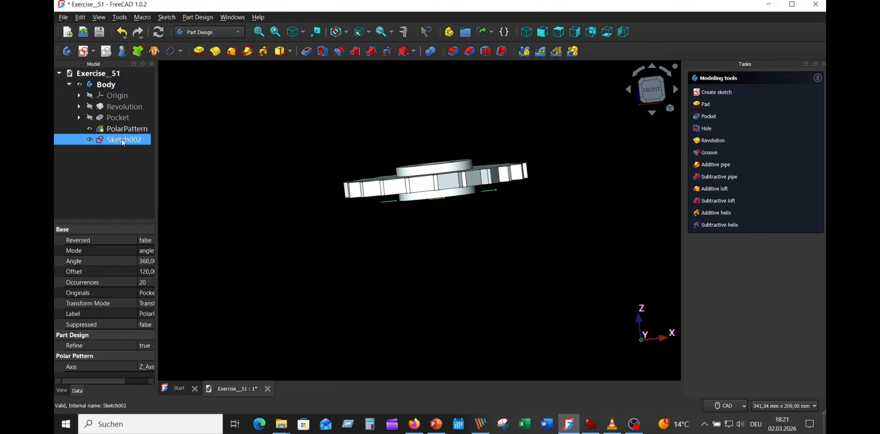
key("0")
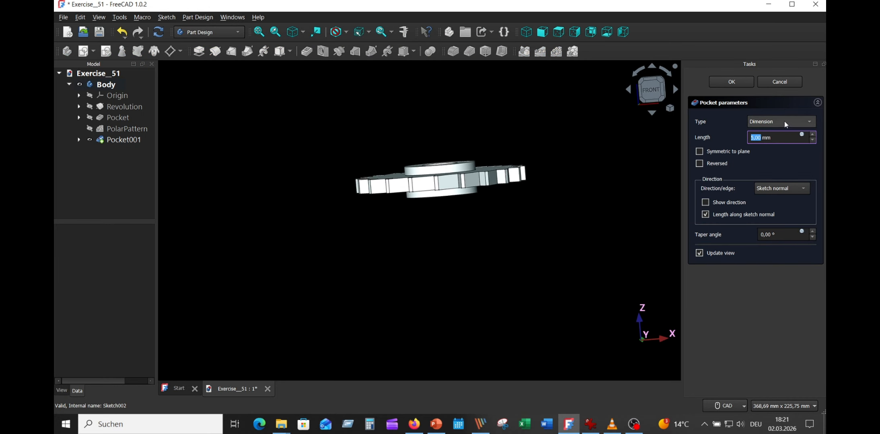
left_click(786, 124)
left_click(755, 133)
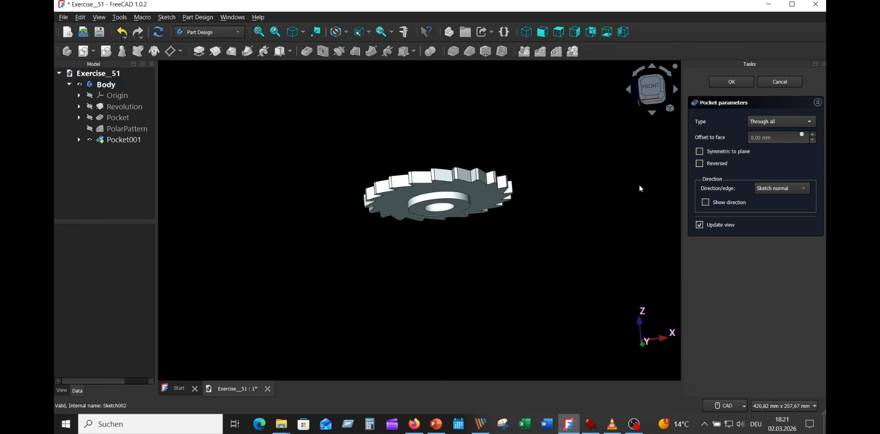
left_click(716, 163)
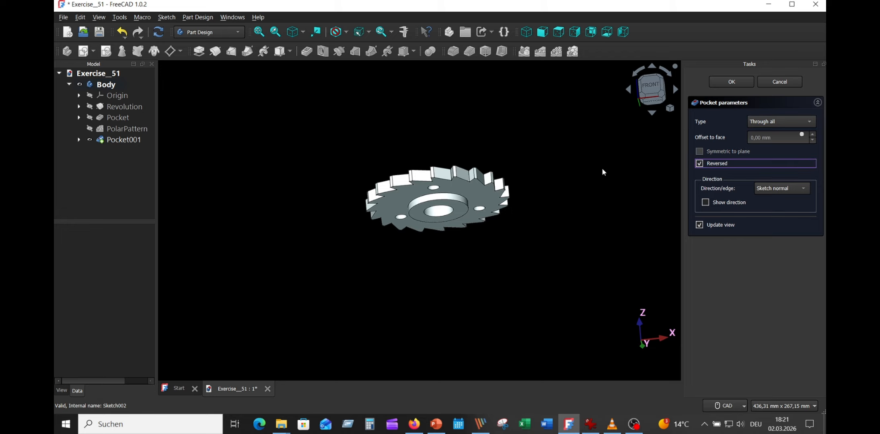
key("2")
key("0")
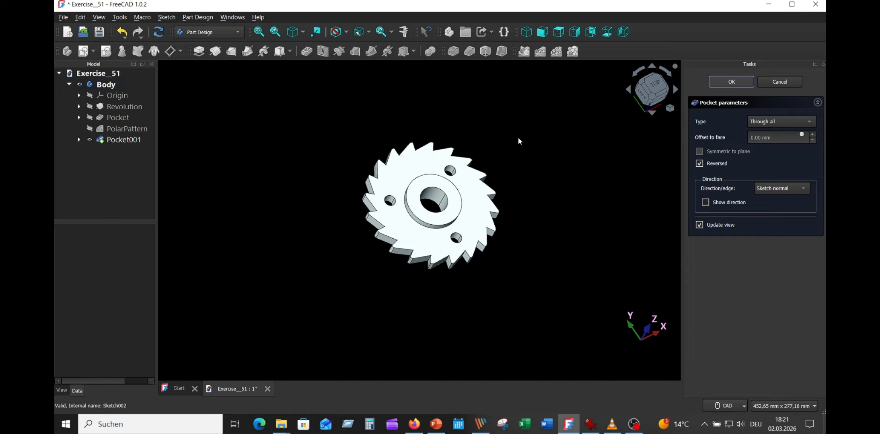
key("Return")
scroll(518, 138, "up", 3)
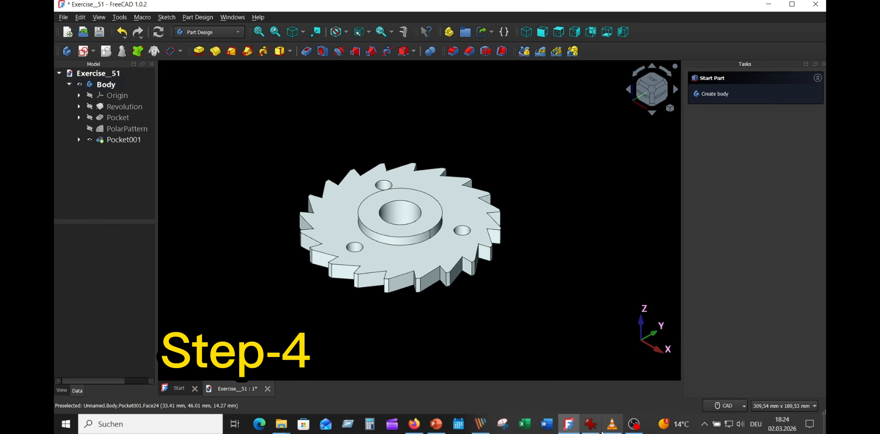
- Consult the keyway dimensions in the reference drawing and create a new sketch on the XY plane
left_click(590, 424)
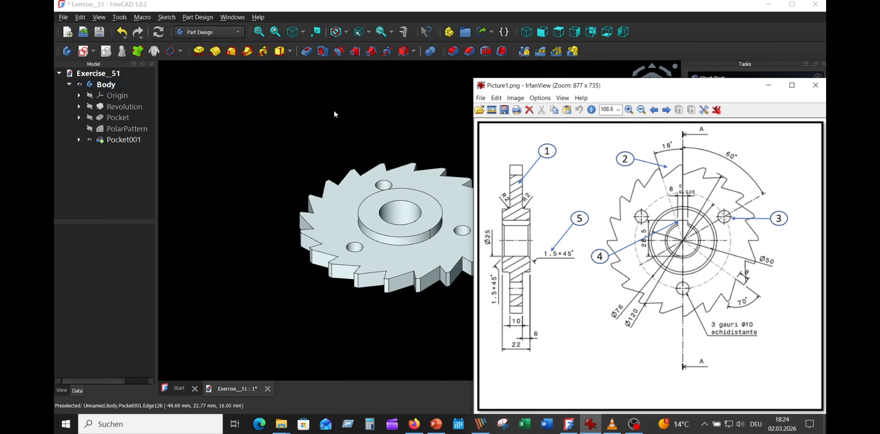
left_click(253, 102)
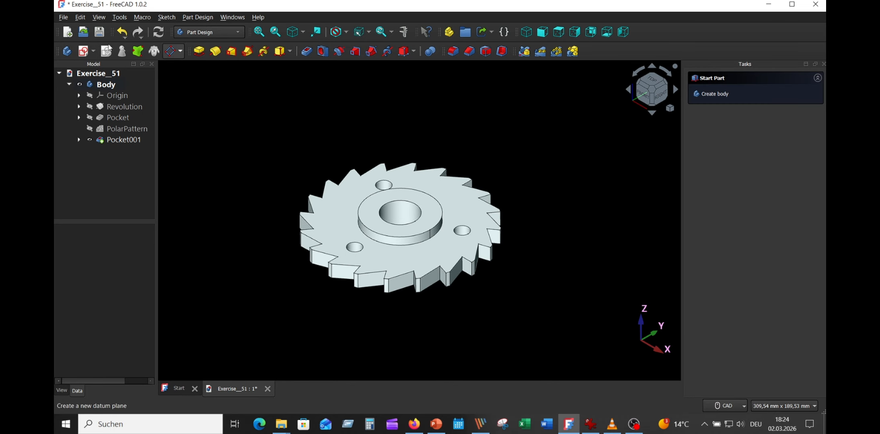
left_click(86, 52)
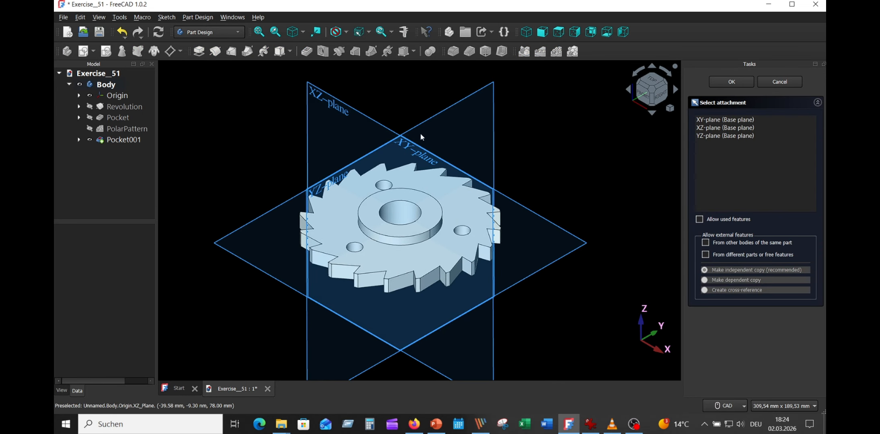
left_click(571, 232)
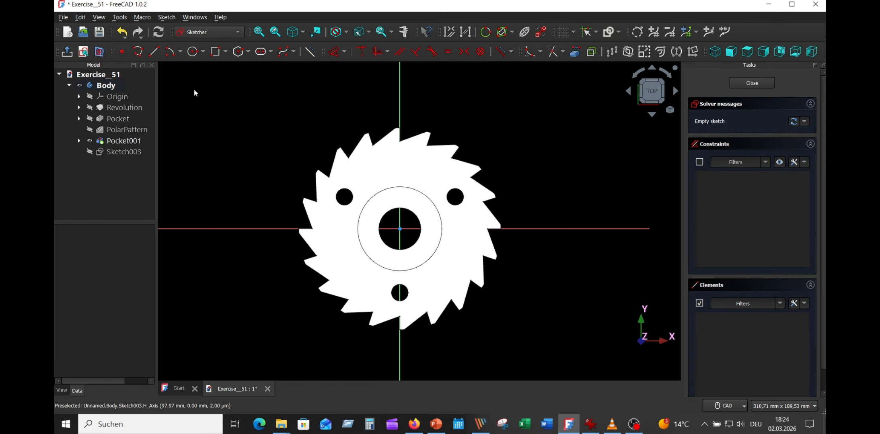
- Draw a circle with a 12.5 mm radius centred on the origin
left_click(193, 51)
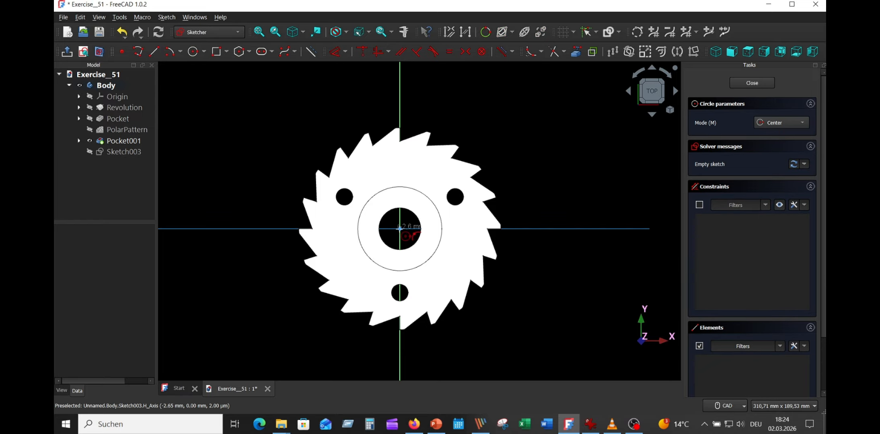
left_click(399, 228)
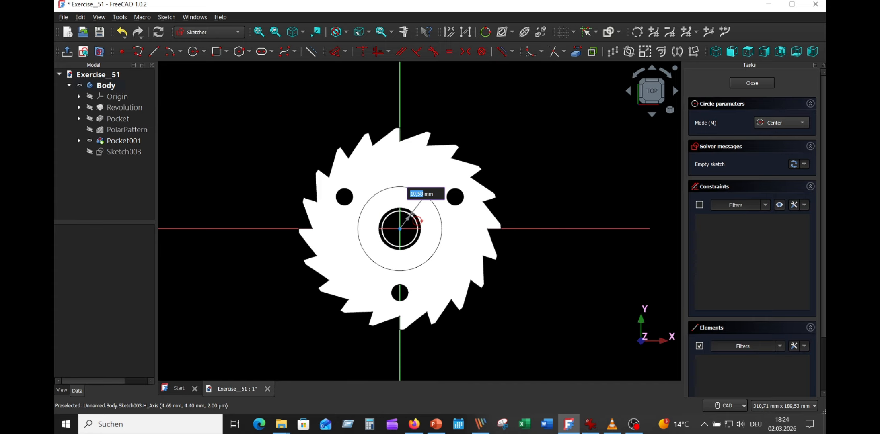
type("12,5")
key("Return")
right_click(541, 142)
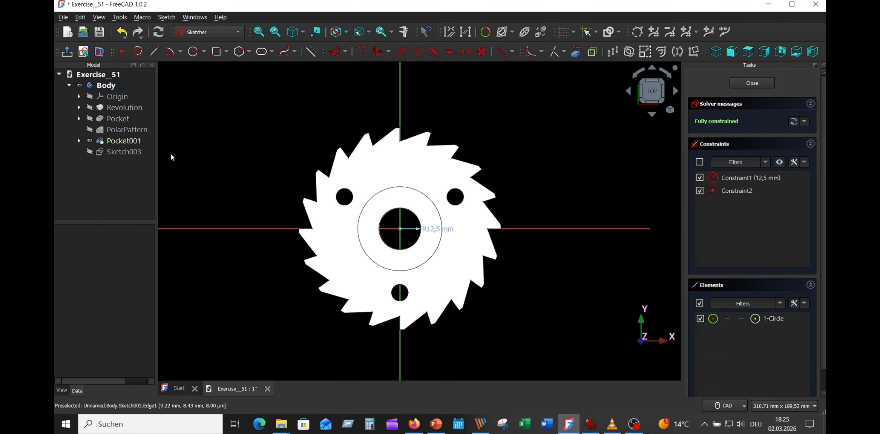
- Hide the wheel solid and move the circle's radius dimension clear of the circle
left_click(92, 141)
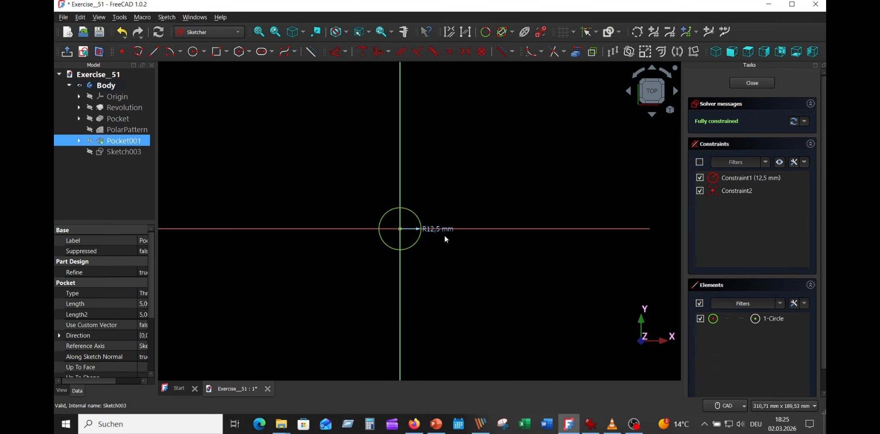
left_click_drag(444, 235, 481, 183)
scroll(436, 234, "up", 3)
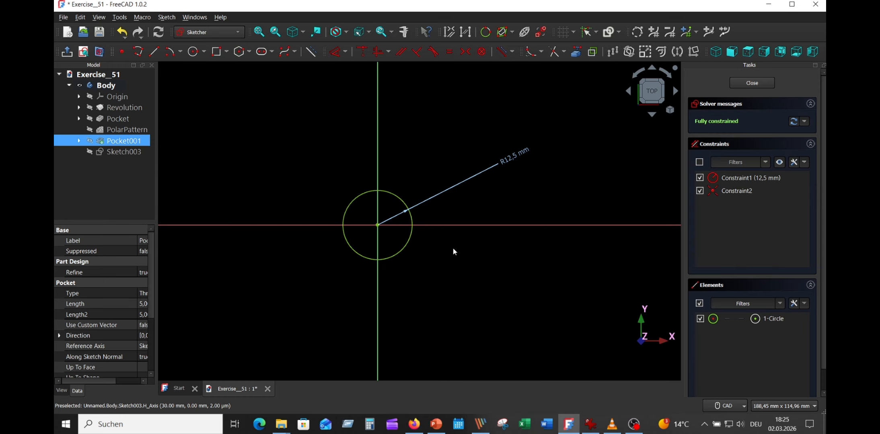
- Draw a centred rectangle 8 mm wide and about 17.4 mm high, with its centre on the vertical axis above the origin
left_click(228, 54)
left_click(249, 79)
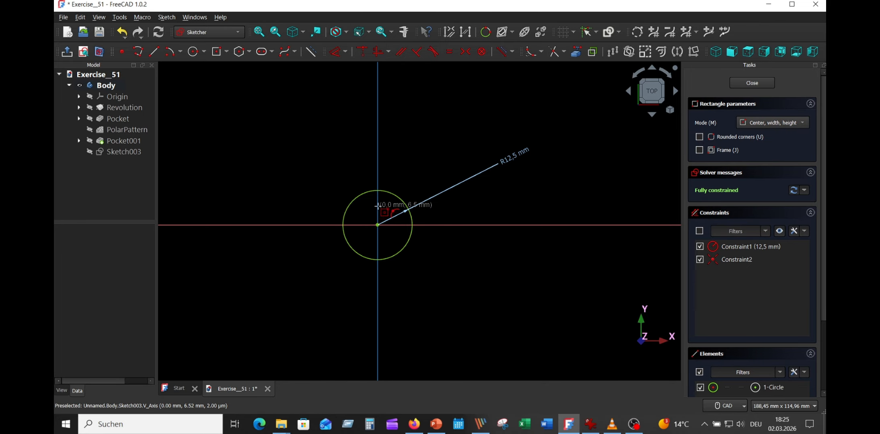
left_click(378, 205)
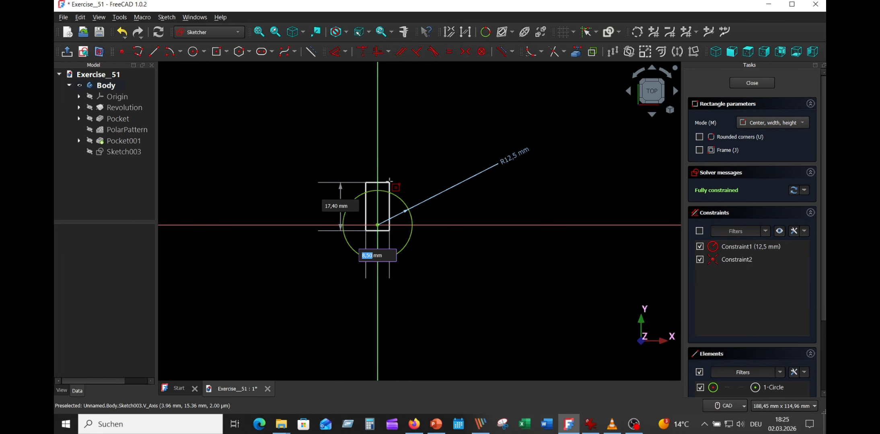
type("8")
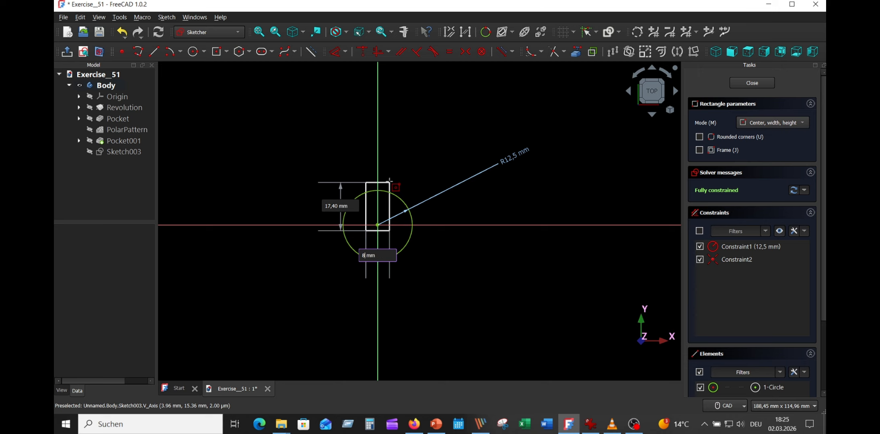
key("Tab")
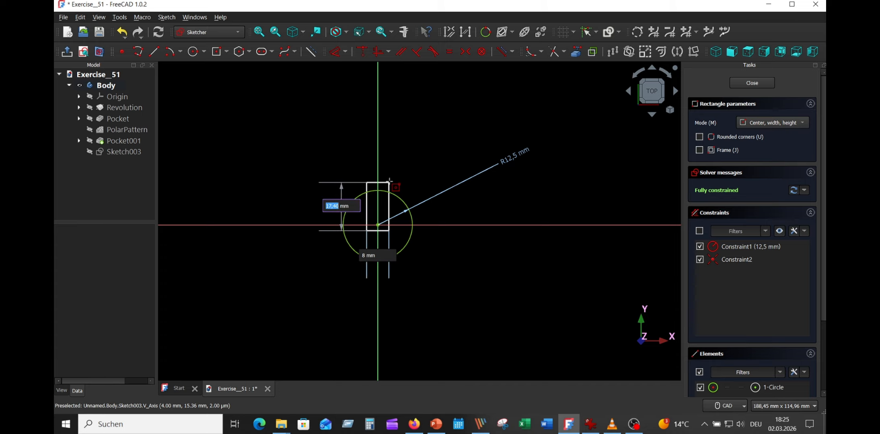
left_click(389, 181)
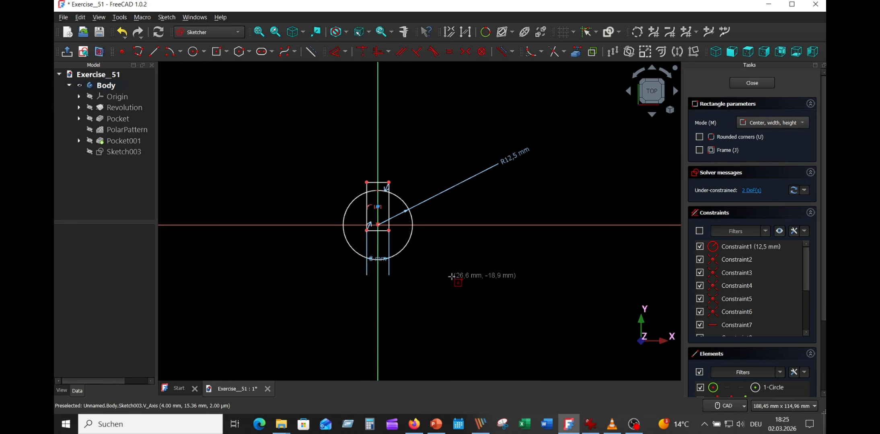
right_click(429, 263)
scroll(389, 233, "up", 5)
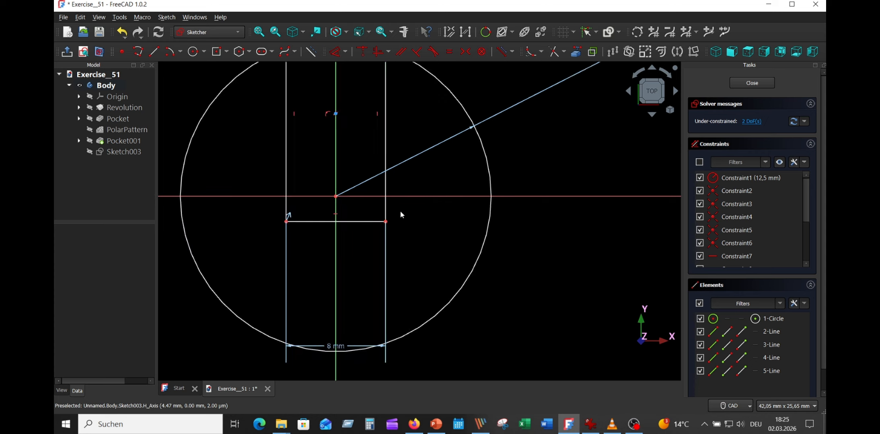
- Shift the rectangle up until its centre is about 8 mm above the origin, and reposition its width dimension beside it
left_click_drag(346, 197, 346, 177)
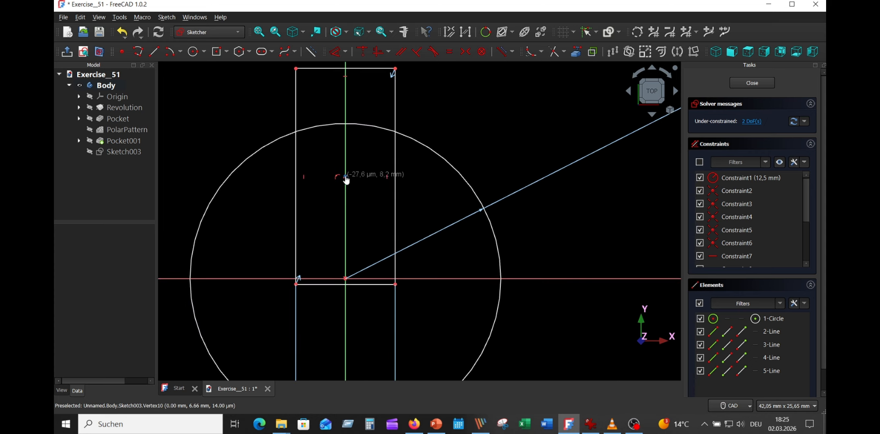
scroll(370, 218, "down", 2)
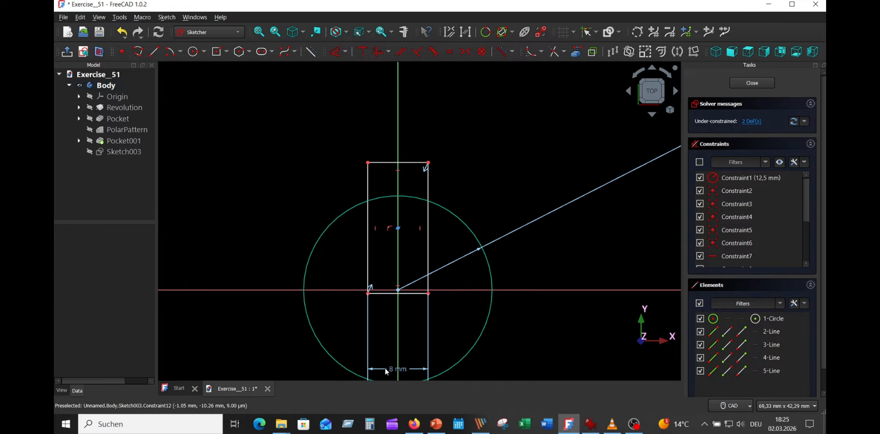
left_click_drag(396, 369, 464, 318)
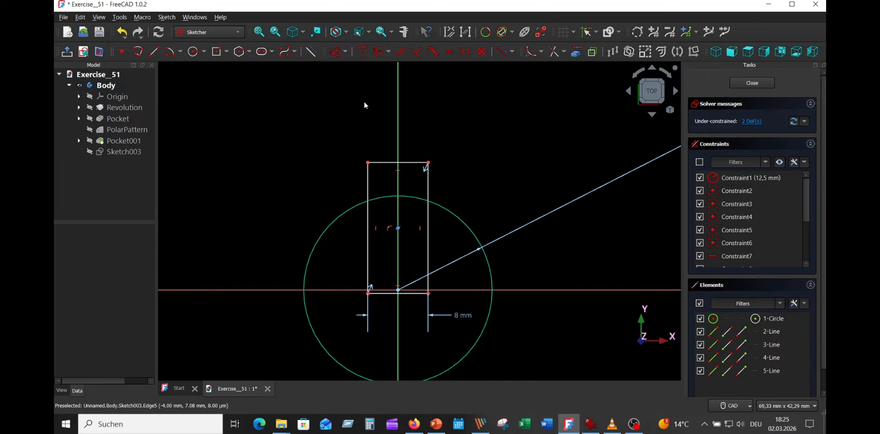
- Constrain the distance from the rectangle's upper edge to the horizontal axis to 16 mm
left_click(336, 51)
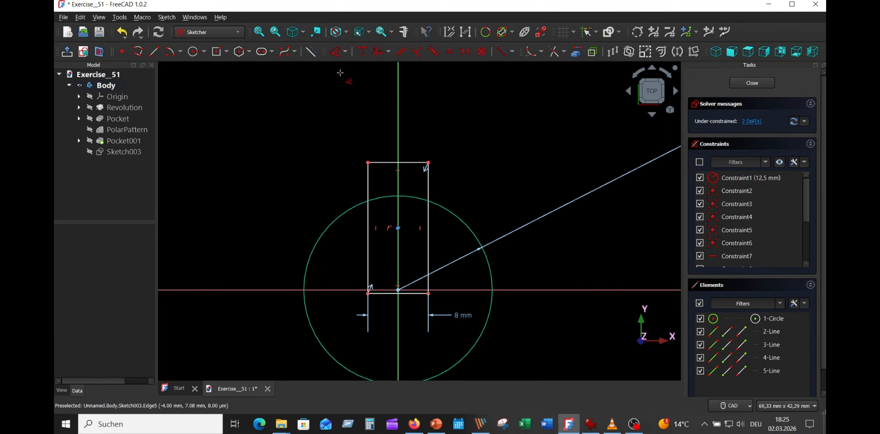
left_click(389, 163)
left_click(251, 290)
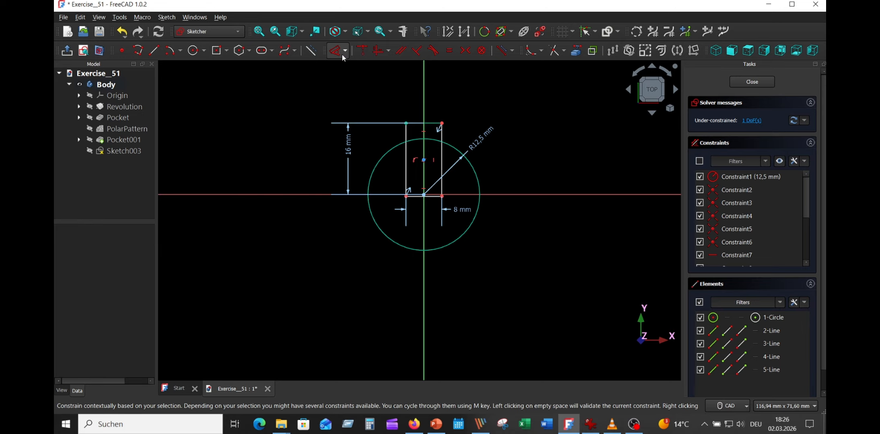
- Constrain the length of the rectangle's vertical side to 16.43 mm and reposition the width dimension above the rectangle
left_click(340, 52)
left_click(407, 165)
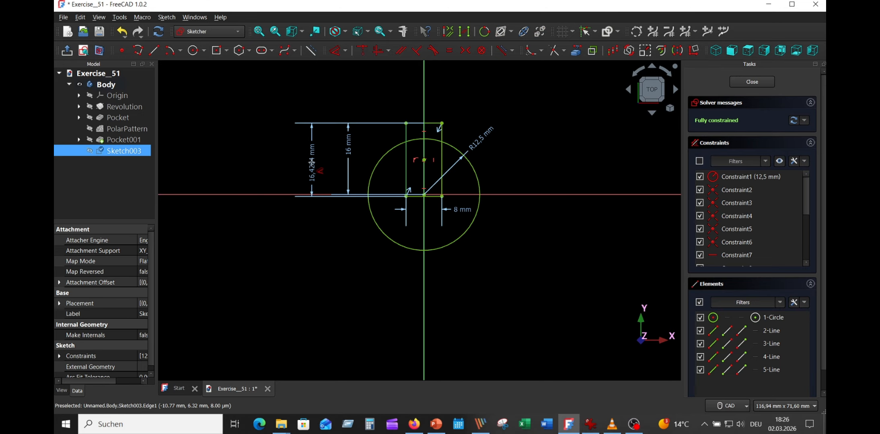
left_click(319, 165)
left_click(369, 218)
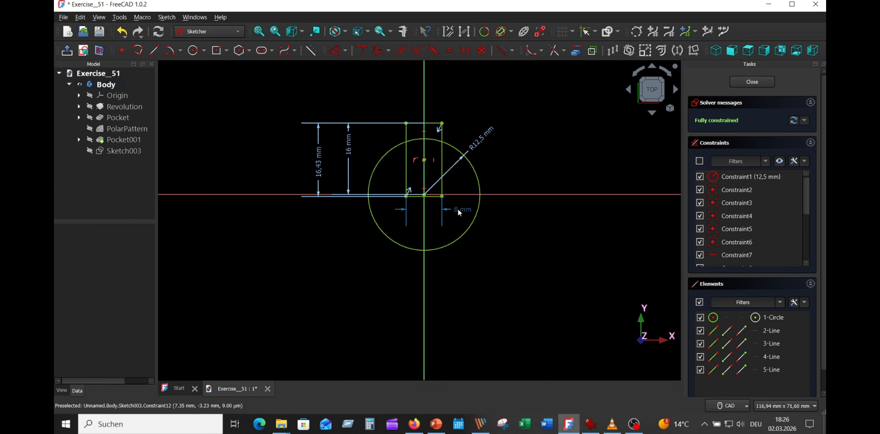
left_click_drag(460, 209, 454, 102)
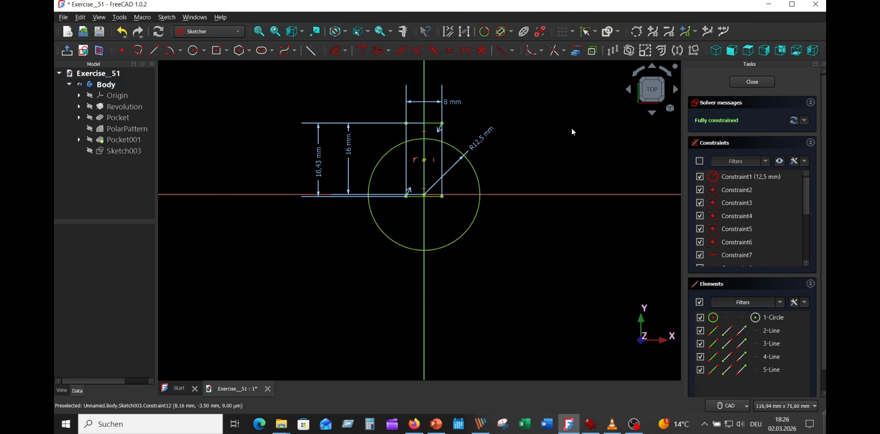
- Trim away the part of the 12.5 mm radius circle that lies outside the rectangle
left_click(555, 50)
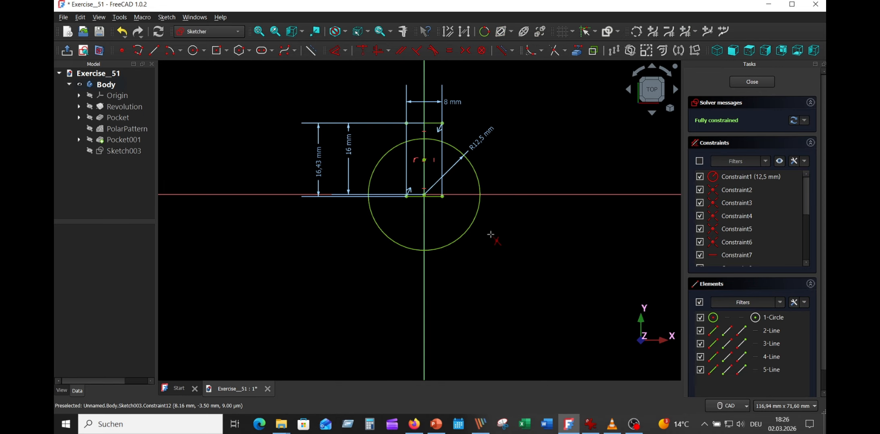
left_click(458, 241)
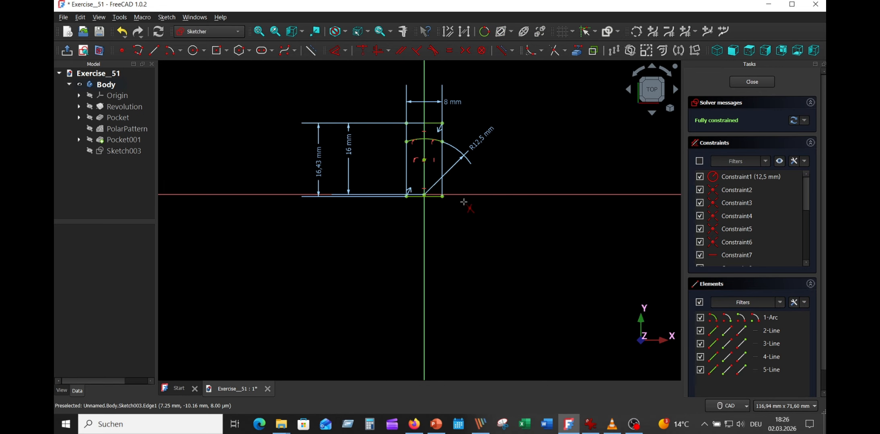
scroll(447, 211, "up", 4)
right_click(450, 210)
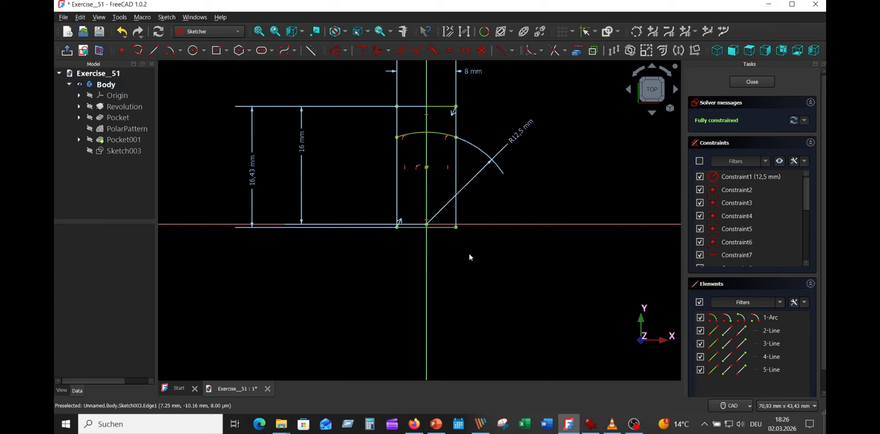
- Trim away the remaining arc of the 12.5 mm radius circle inside the rectangle and close the keyway sketch
key("g")
key("t")
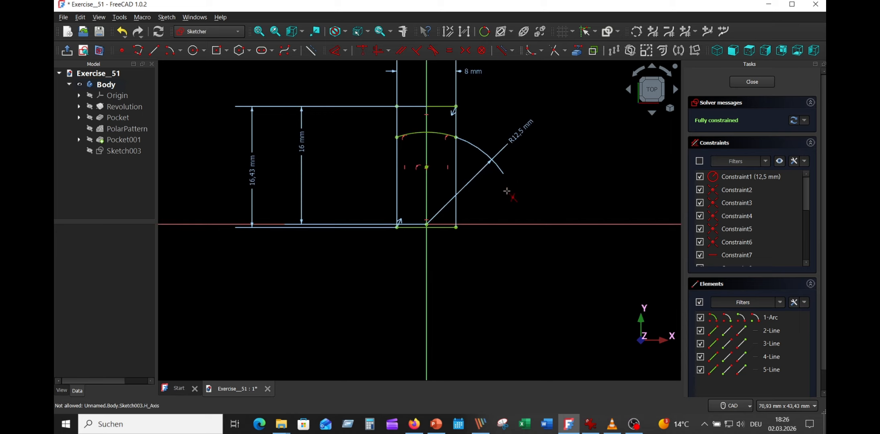
left_click(448, 138)
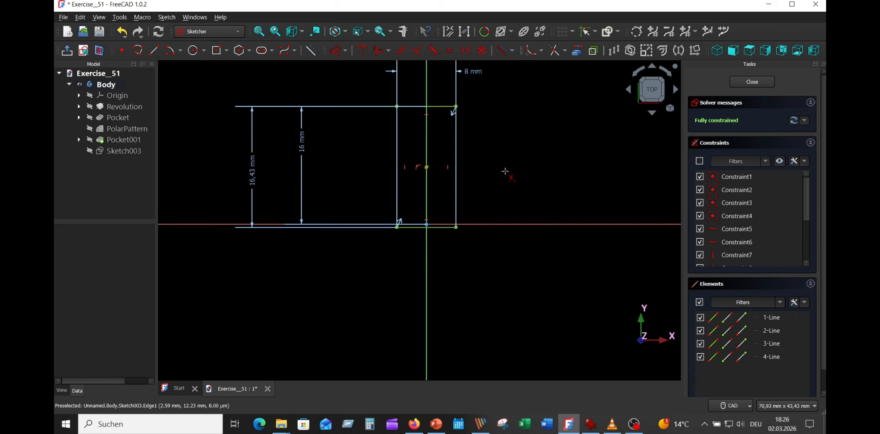
right_click(576, 149)
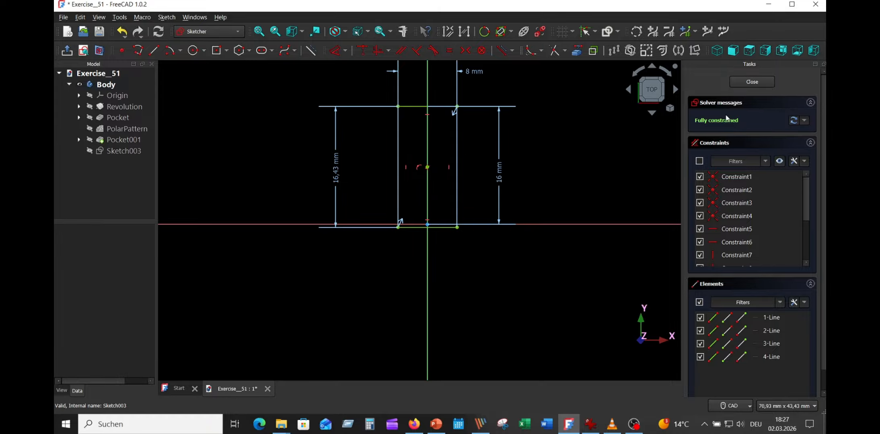
key("Escape")
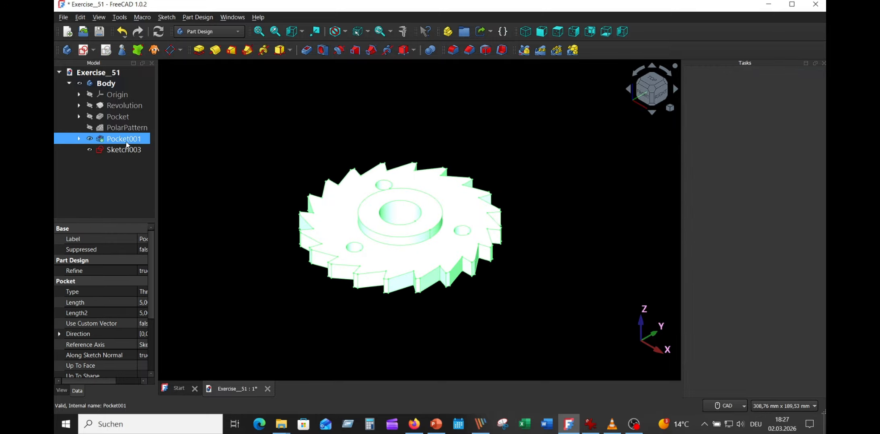
left_click(530, 134)
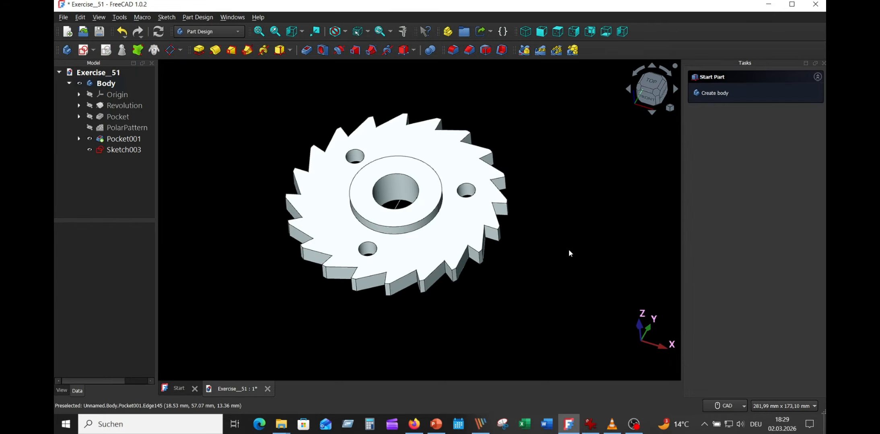
- Cut the keyway sketch out of the hub as a reversed pocket of type Through all
left_click(120, 150)
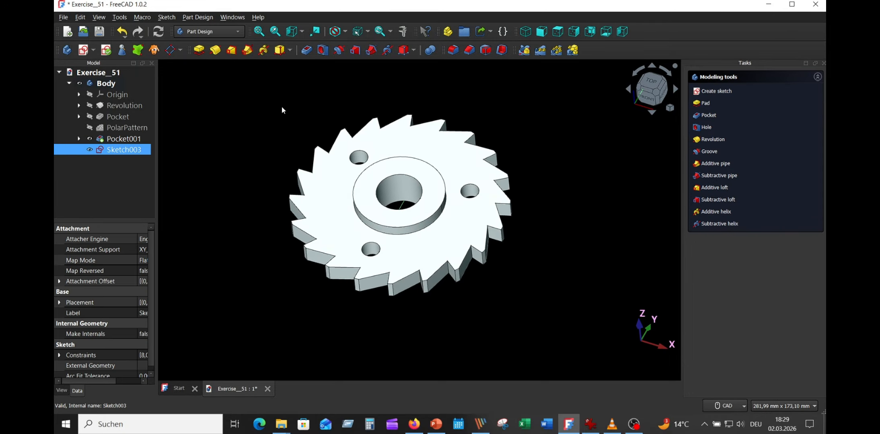
left_click(309, 51)
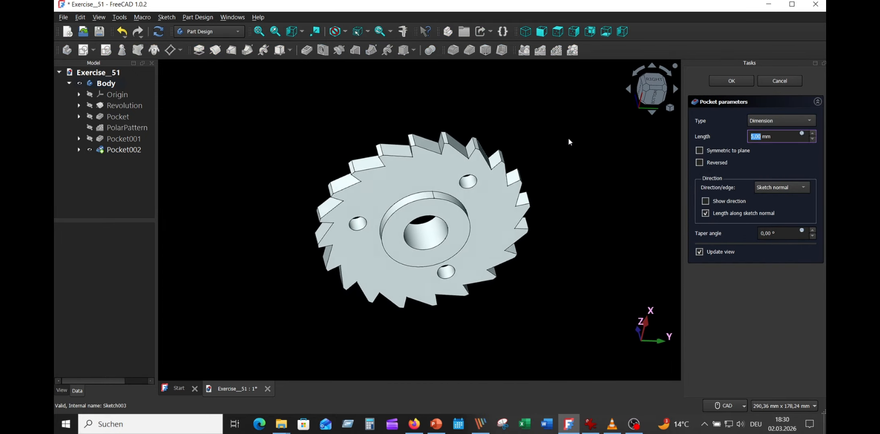
left_click(754, 122)
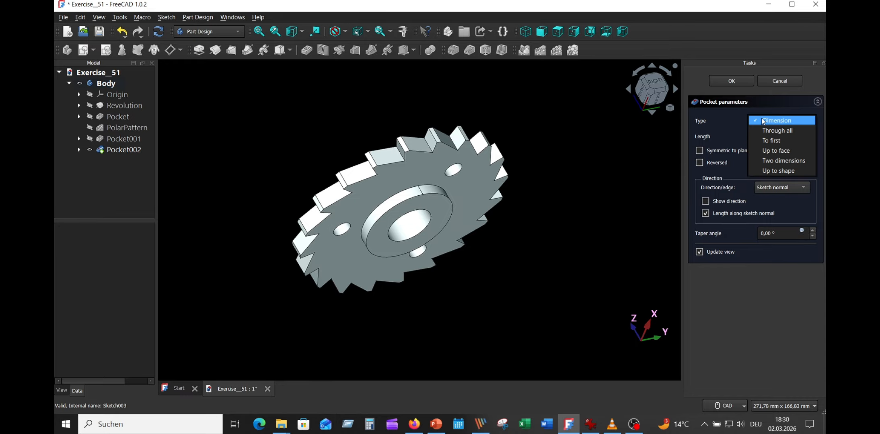
left_click(754, 124)
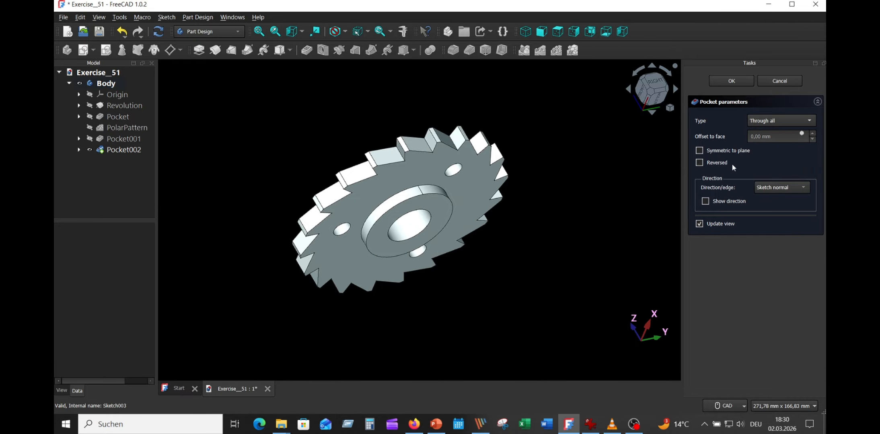
left_click(700, 163)
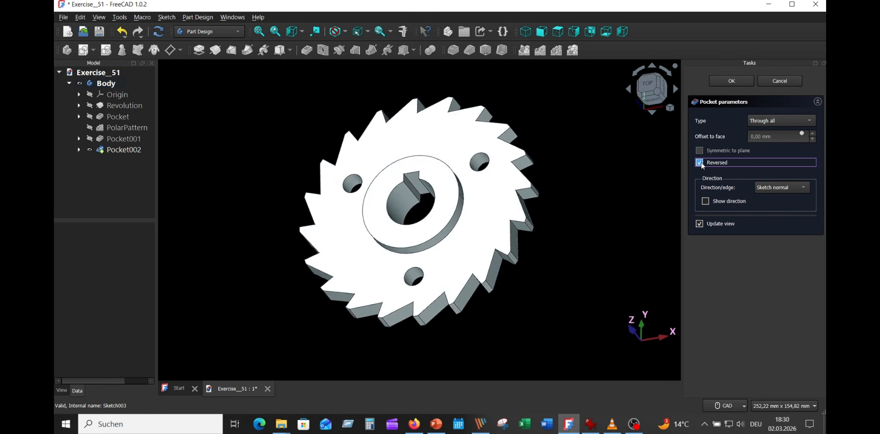
left_click(730, 82)
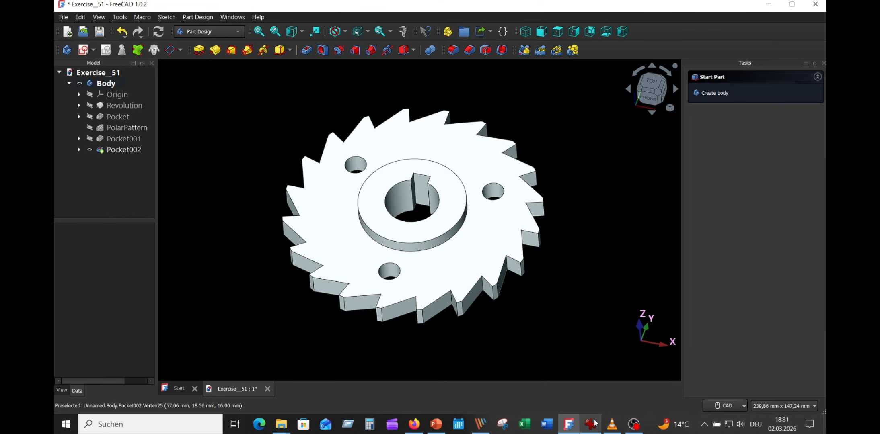
- Check the reference drawing and chamfer the bore's circular edges on both hub faces, using distance and angle with 1.5 mm and 45°
left_click(590, 424)
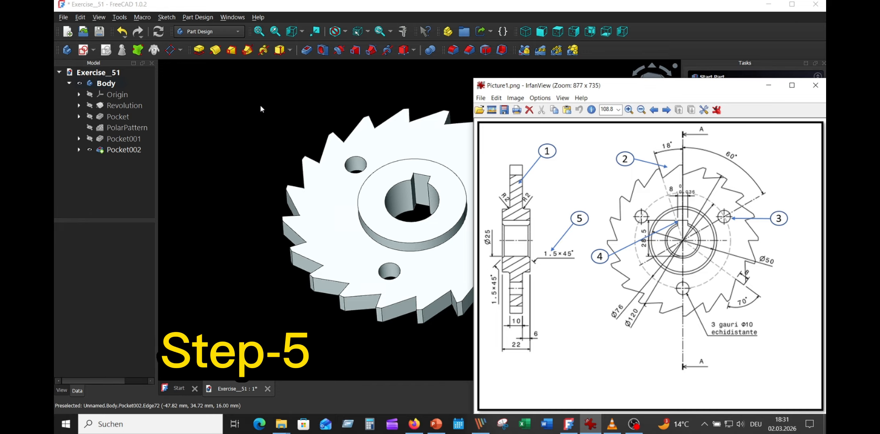
left_click(249, 98)
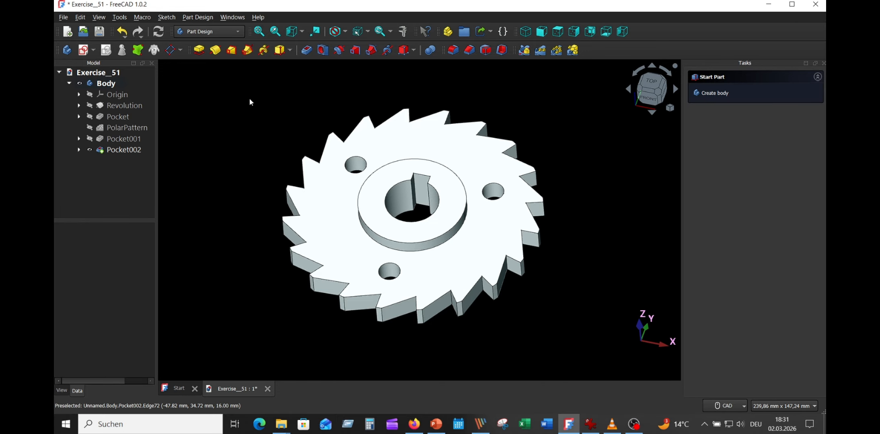
left_click(392, 186)
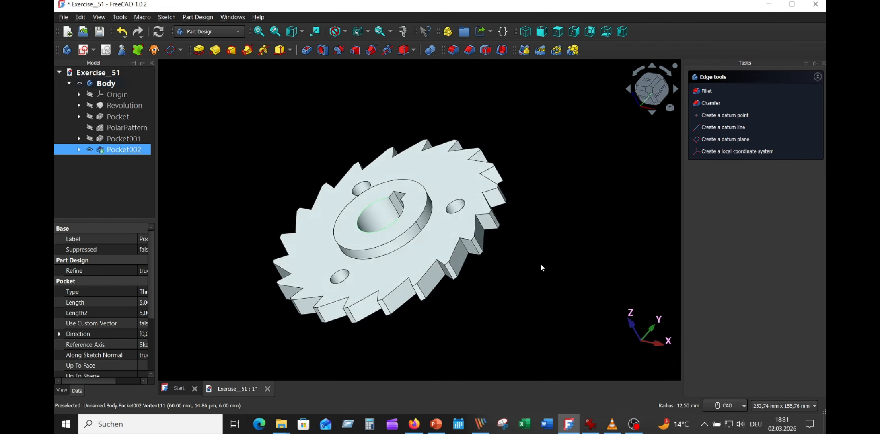
left_click(417, 246)
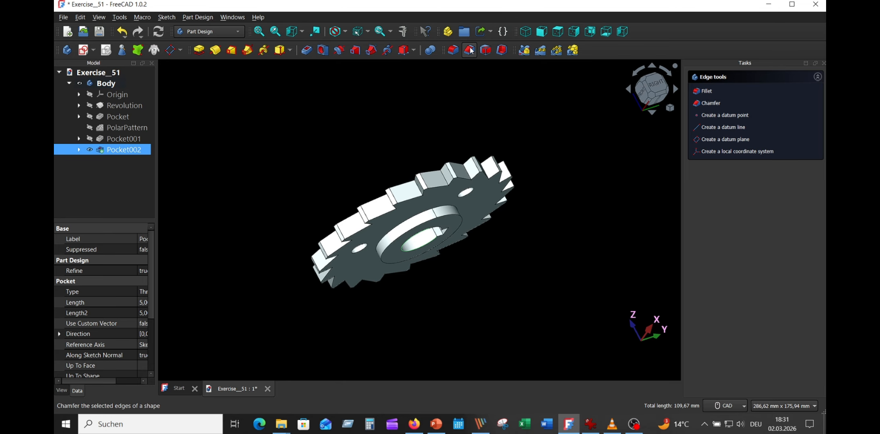
left_click(752, 235)
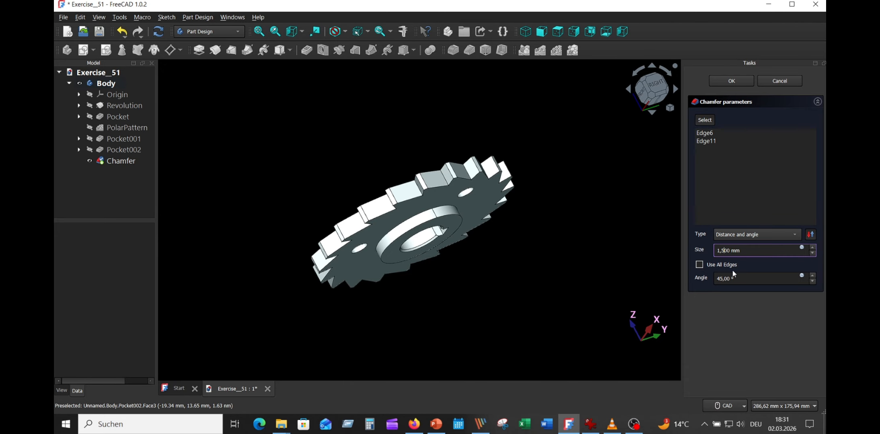
left_click(708, 285)
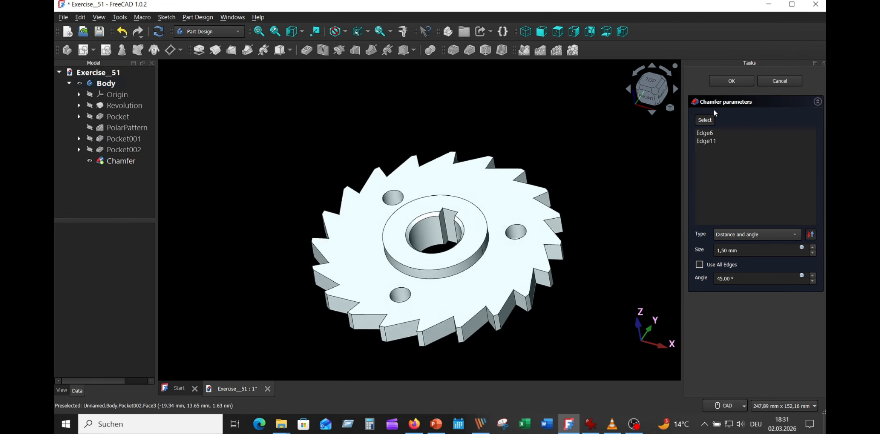
left_click(731, 81)
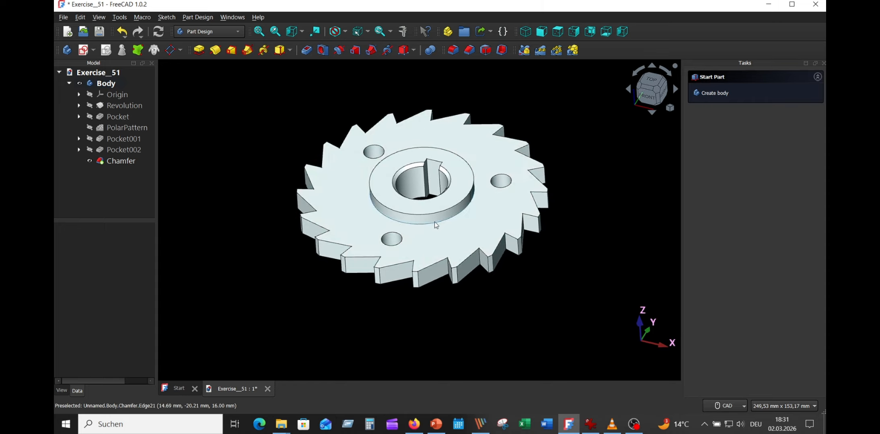
- Fillet the circular edges where the hub meets the toothed disc on both sides with a 2 mm radius
left_click(434, 221)
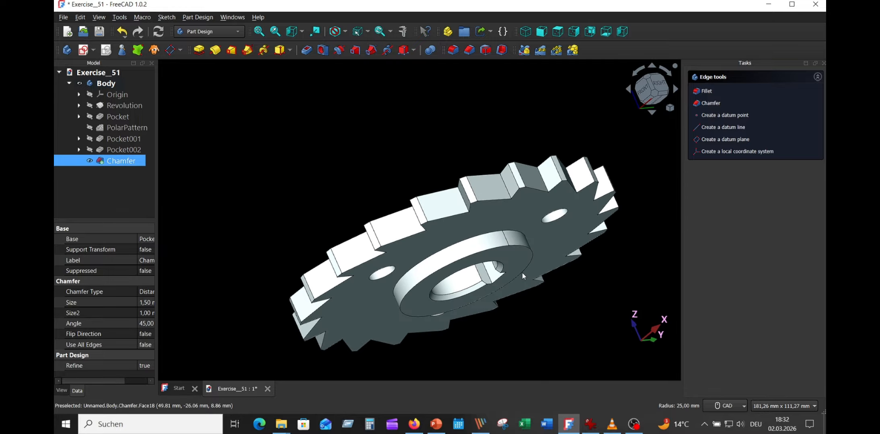
left_click(486, 233, "ctrl")
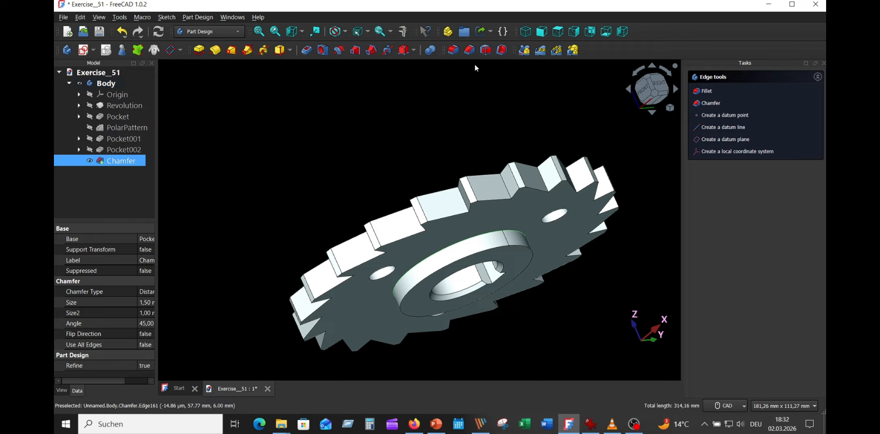
left_click(454, 50)
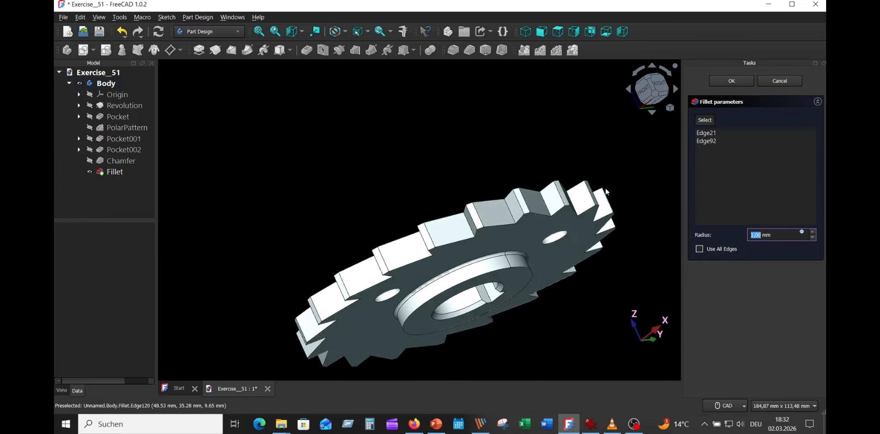
left_click(812, 233)
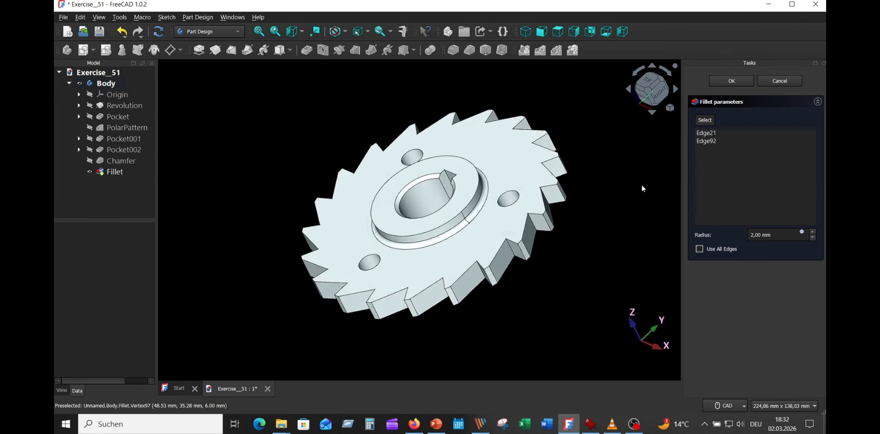
left_click(733, 81)
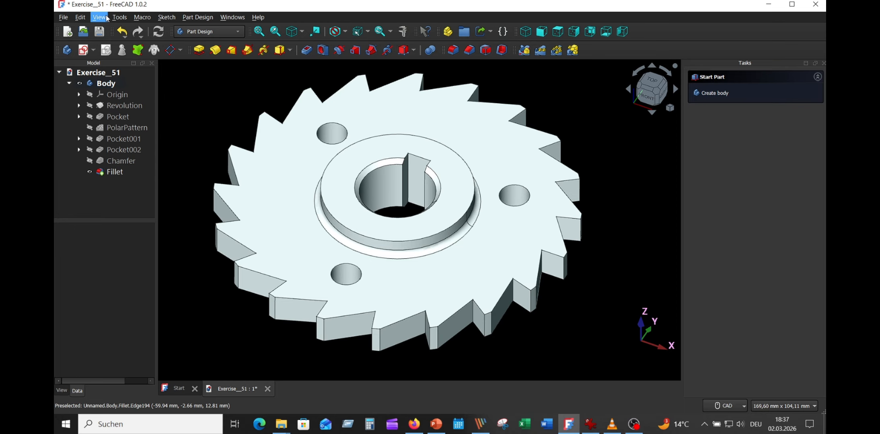
- Apply the texture Copper_polished_brushed.jpg to the wheel with environment mapping enabled, and show the model in isometric view
left_click(106, 17)
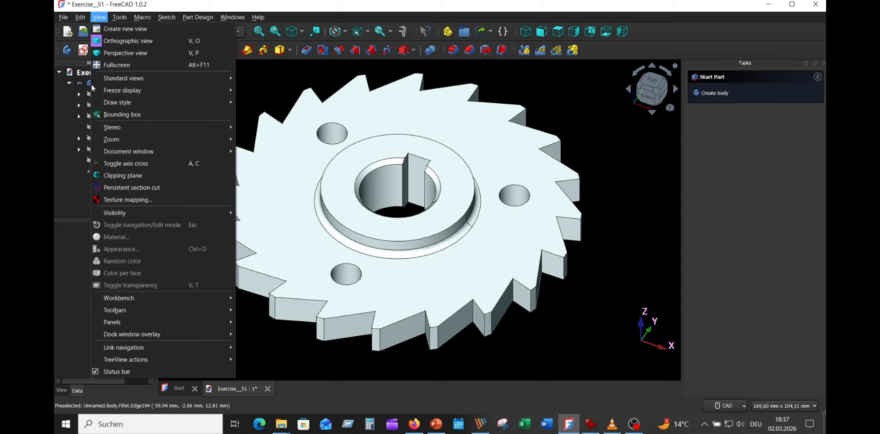
left_click(141, 199)
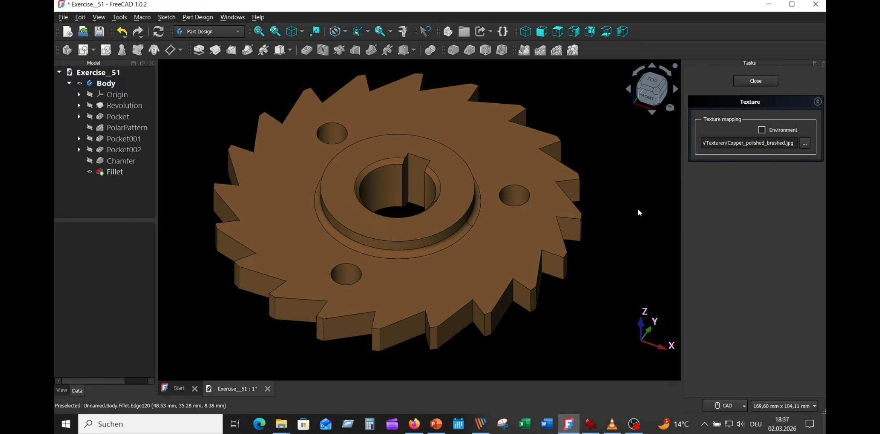
left_click(805, 143)
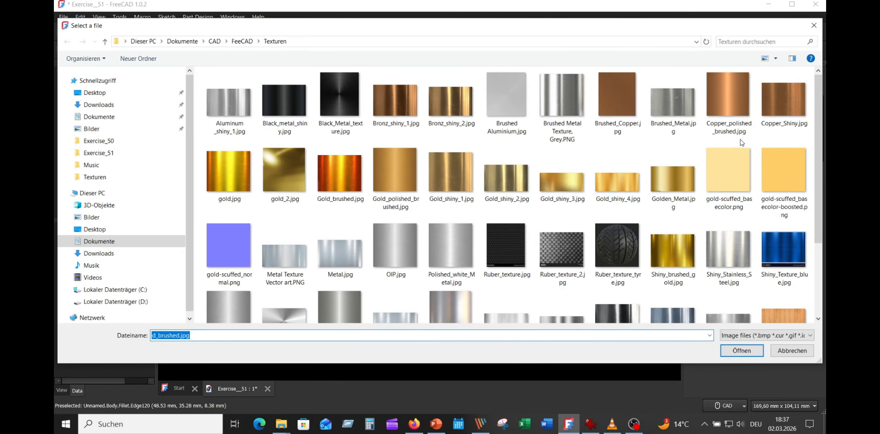
left_click(726, 97)
left_click(742, 351)
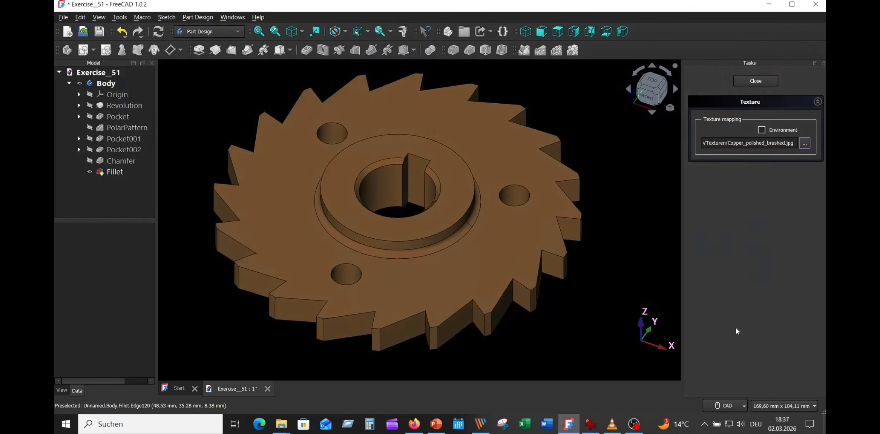
left_click(761, 130)
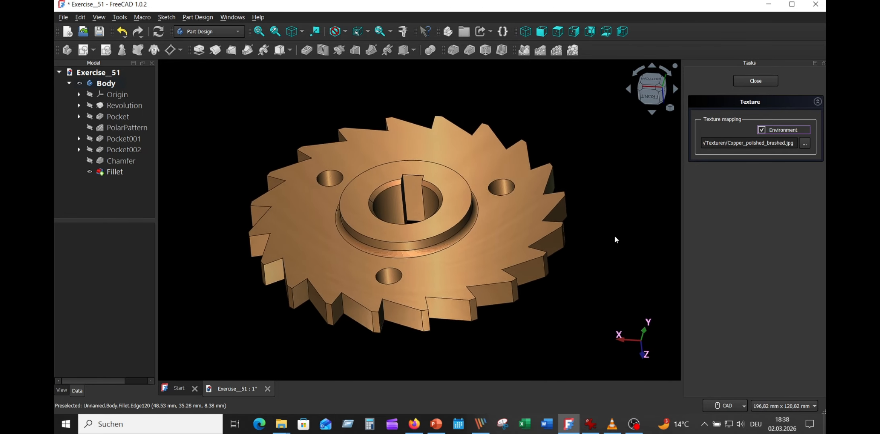
left_click(295, 32)
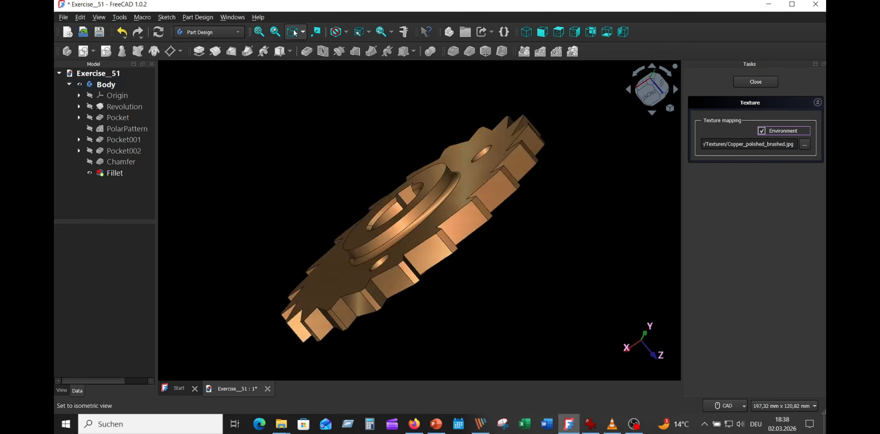